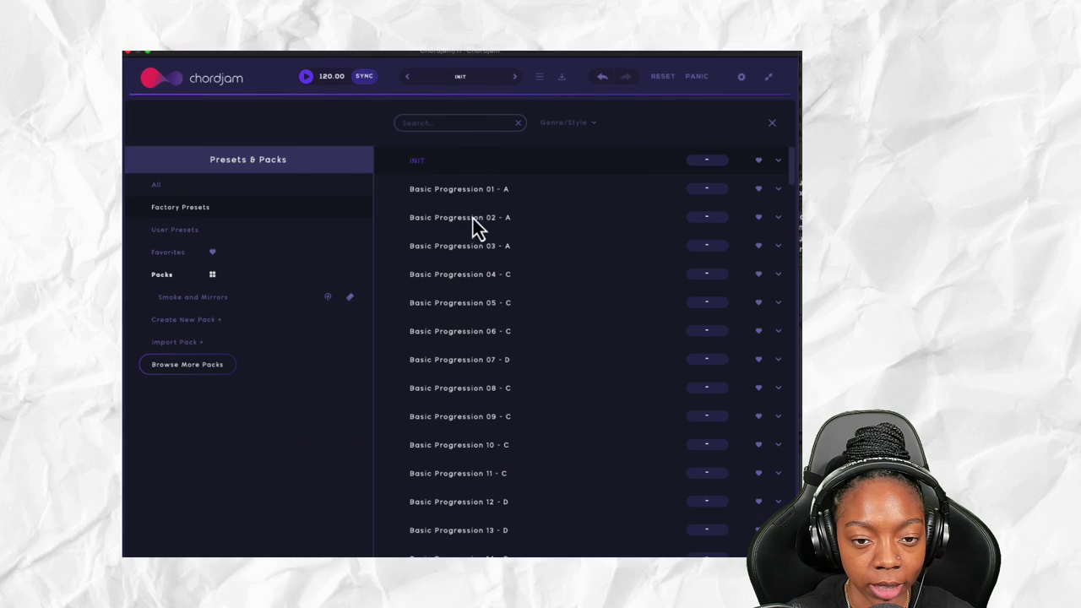
Step: Load and play Basic Progression 04 - C, then step to Basic Progression 05 - C
click(478, 275)
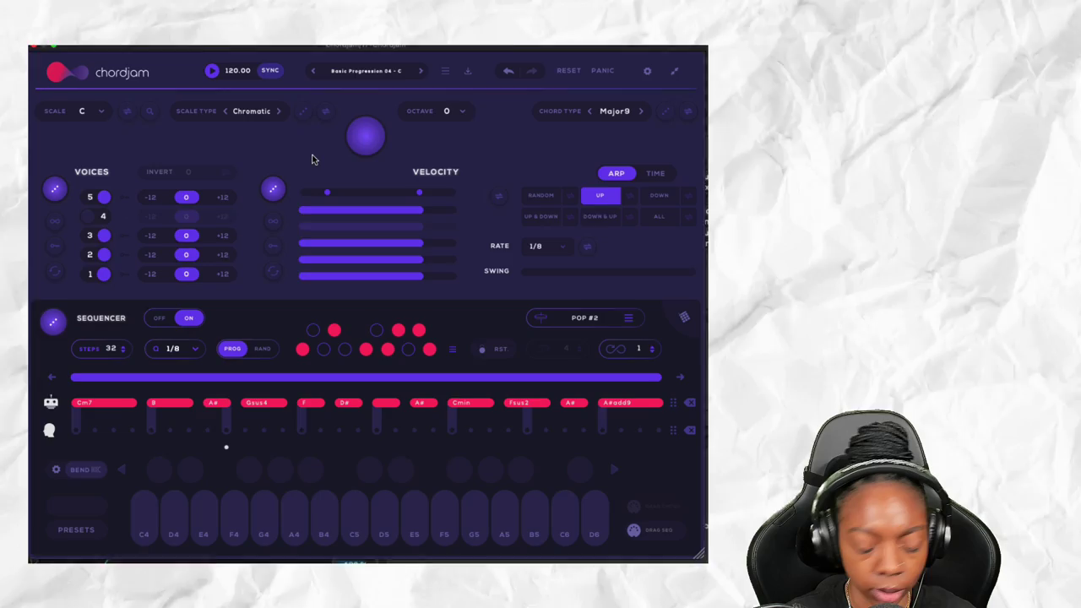
key(space)
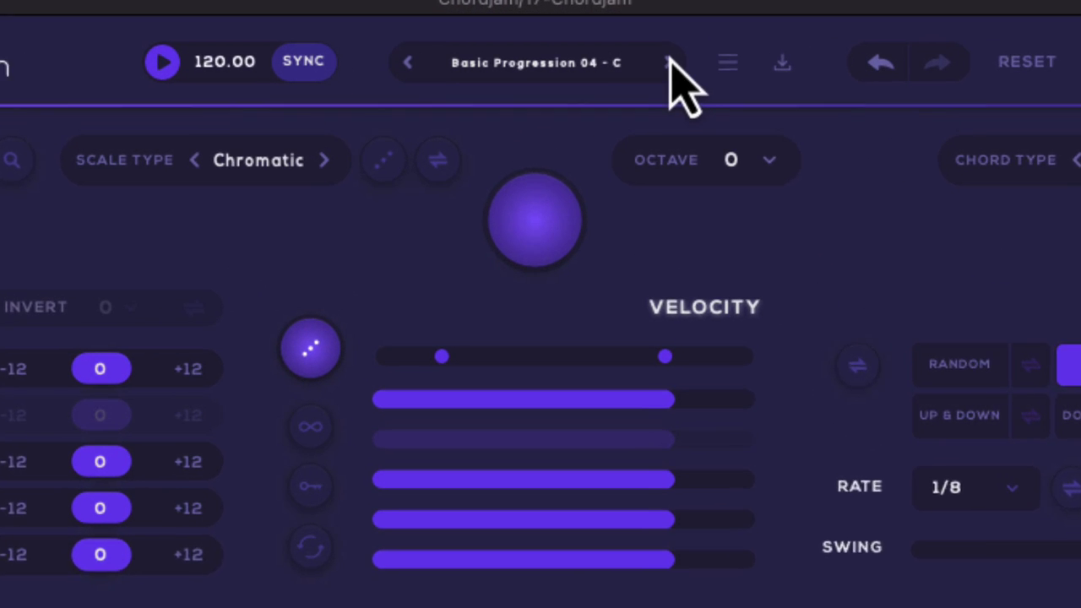
click(671, 62)
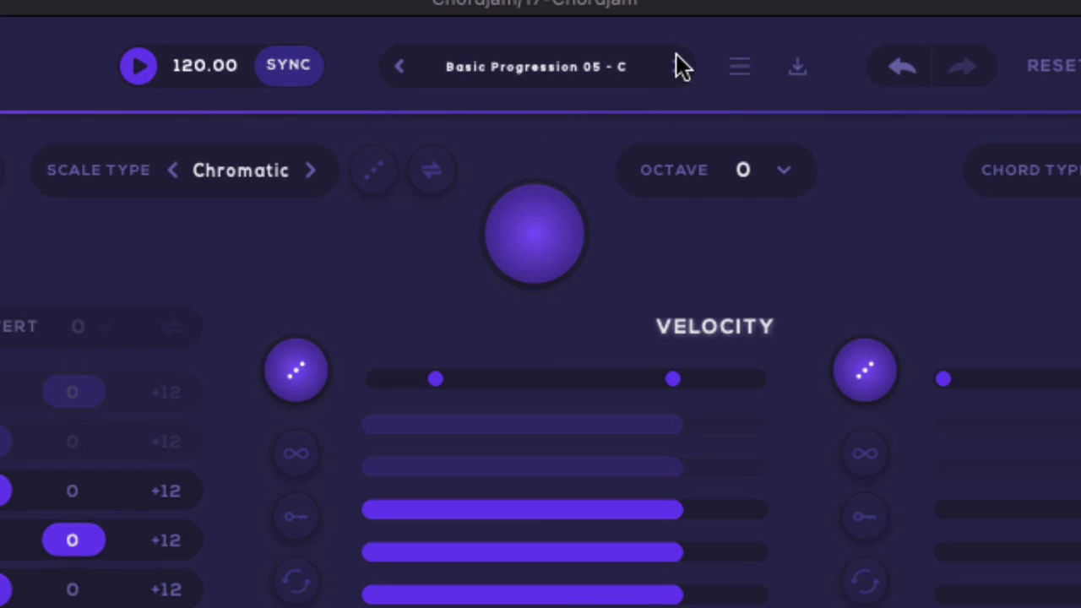
Step: Load the HIP HOP 01 - A preset from the browser and set its octave to -24
key(space)
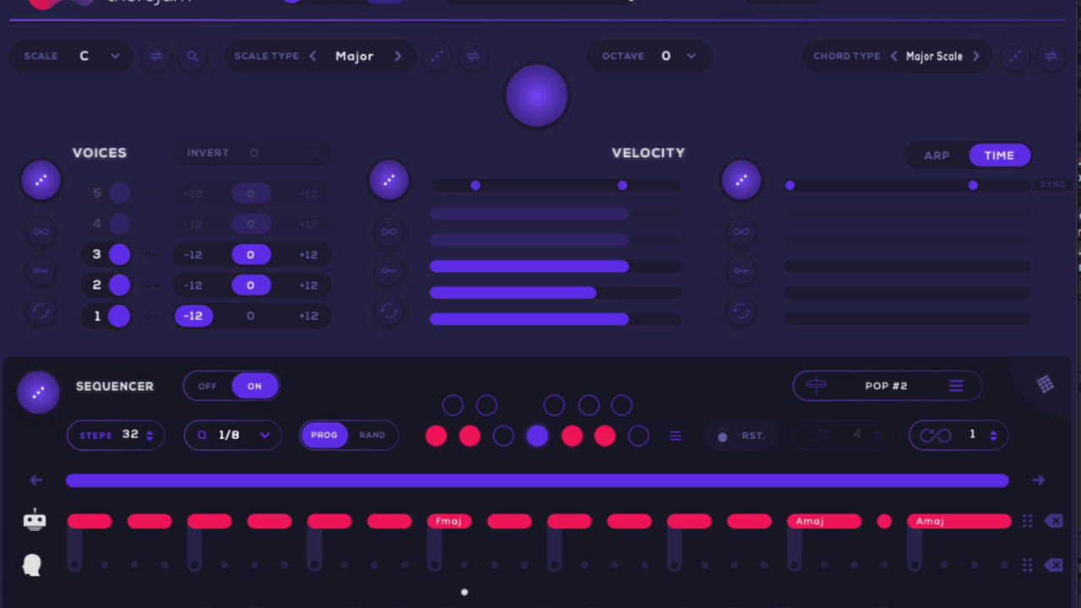
click(573, 4)
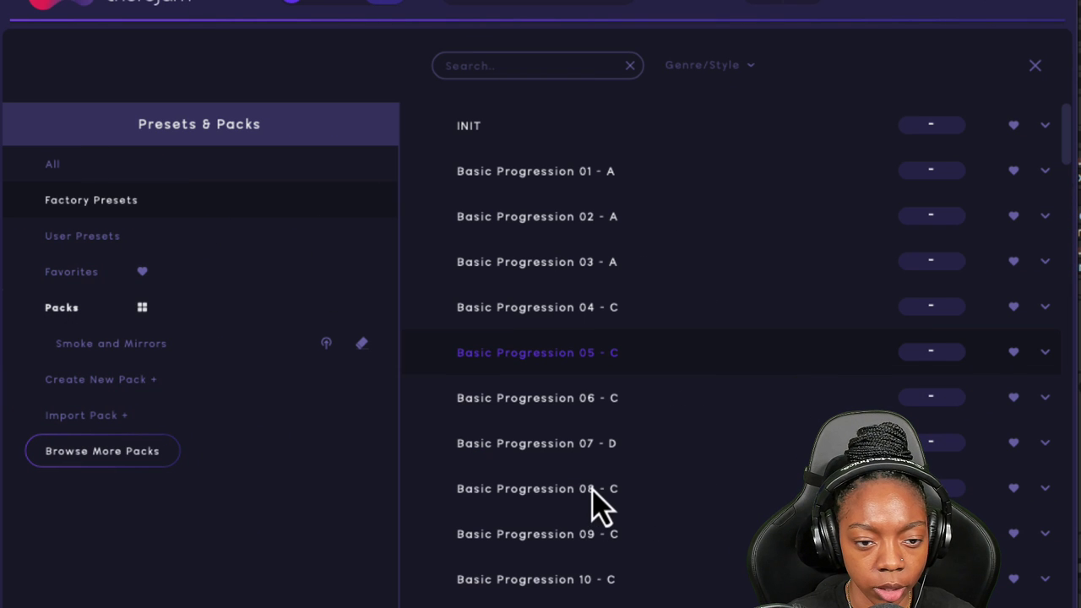
scroll(592, 491, down, 10)
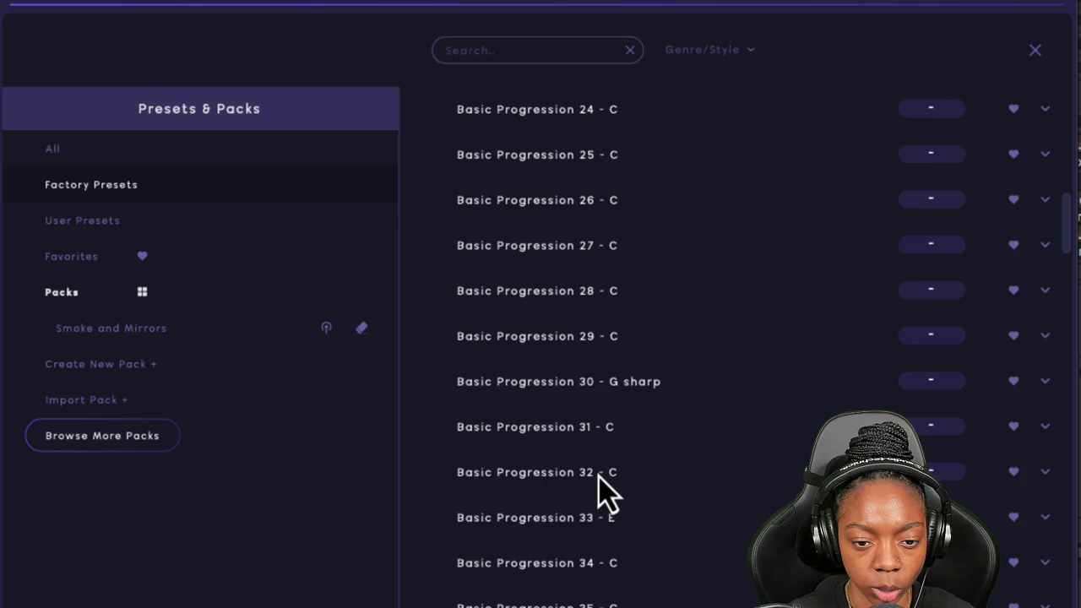
scroll(598, 477, down, 10)
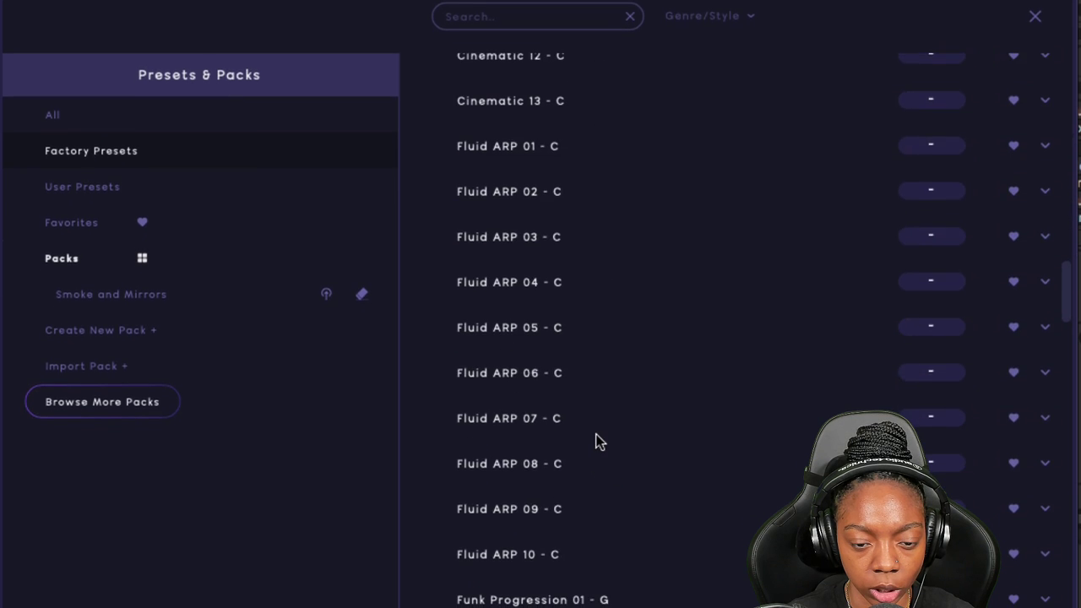
scroll(596, 441, down, 5)
double_click(540, 385)
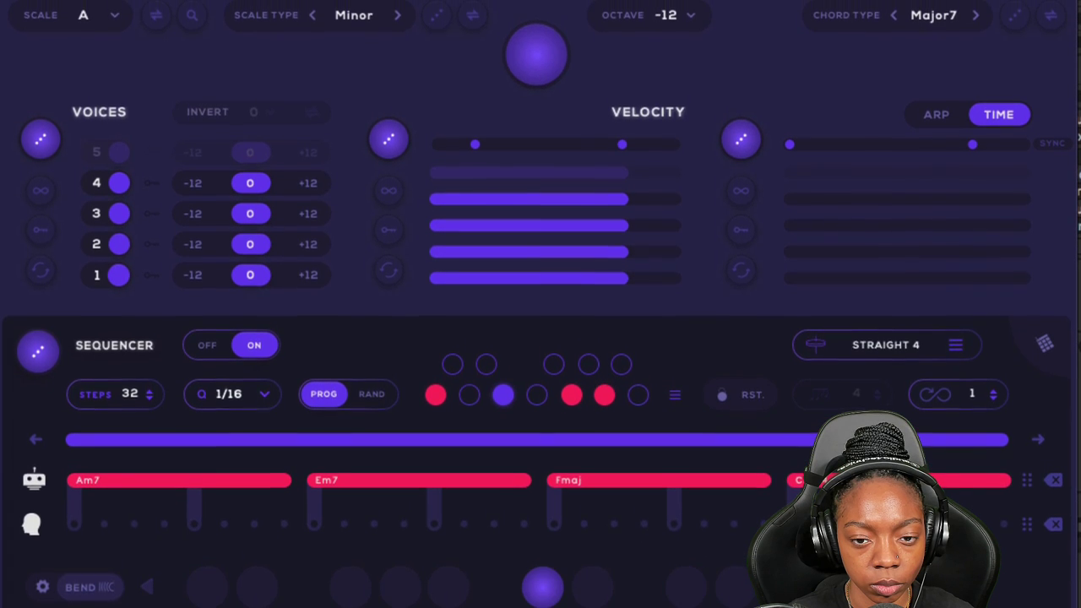
click(676, 27)
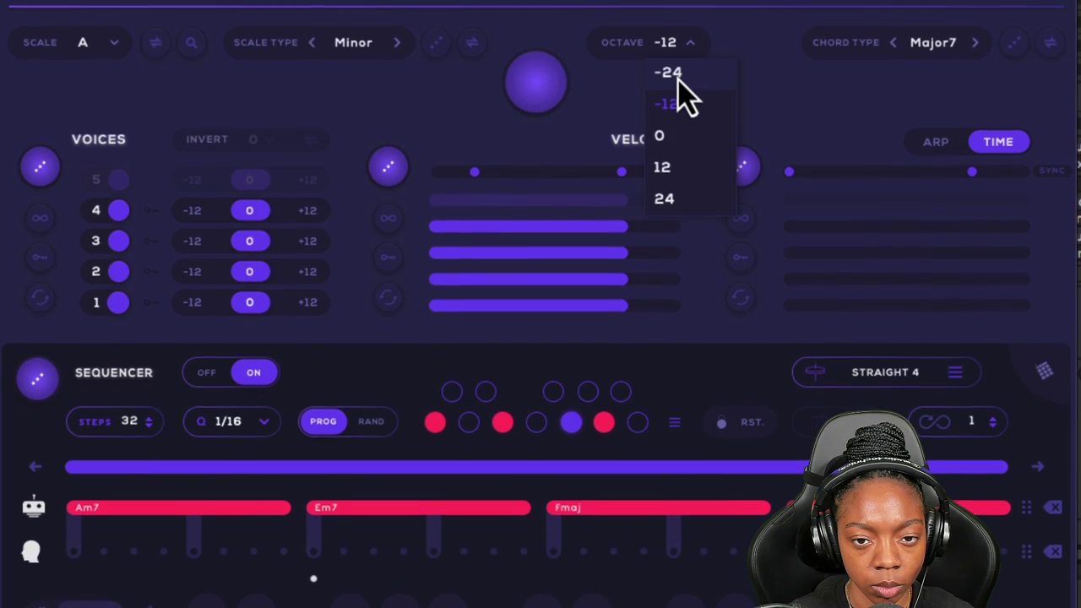
click(678, 62)
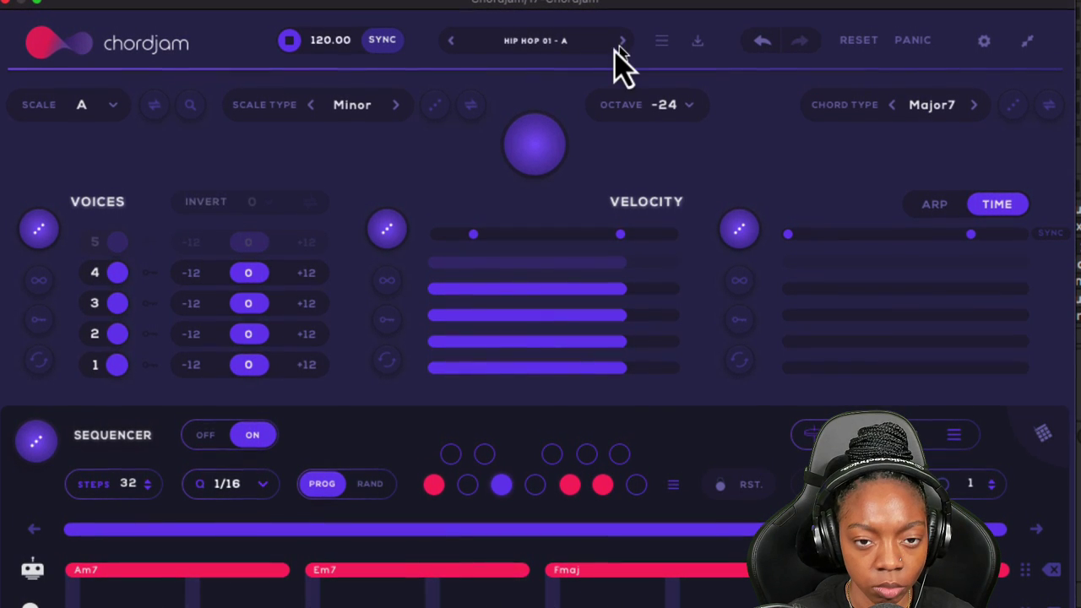
Step: Open the preset browser to load Extra Credit, the C# minor C#m7/F#m7/G#m7 progression
click(566, 46)
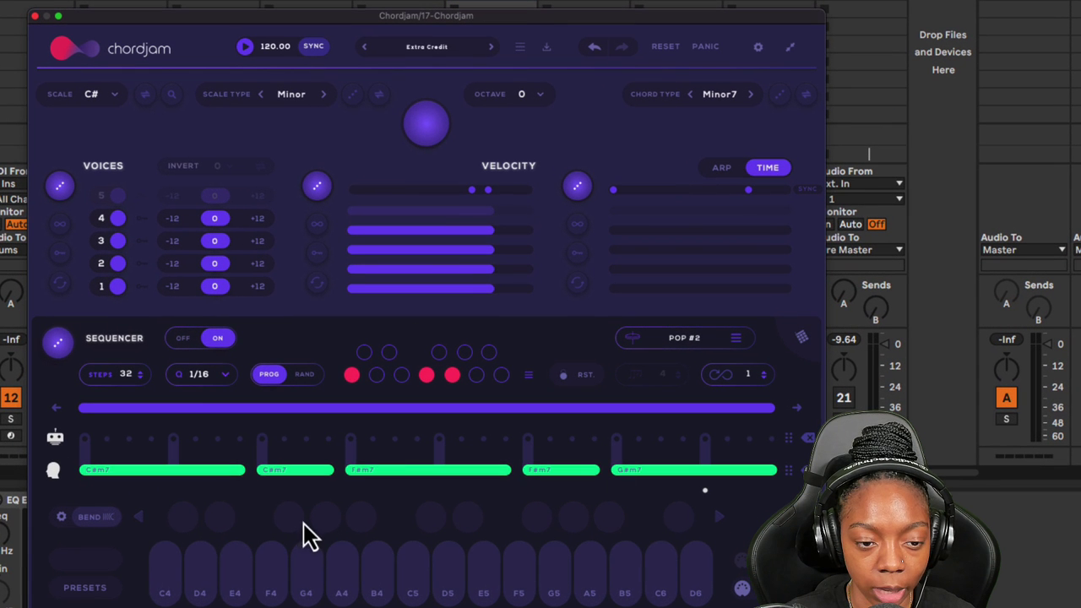
Step: Inspect each Extra Credit chord block's settings, from C#m7 through F#m7
click(199, 473)
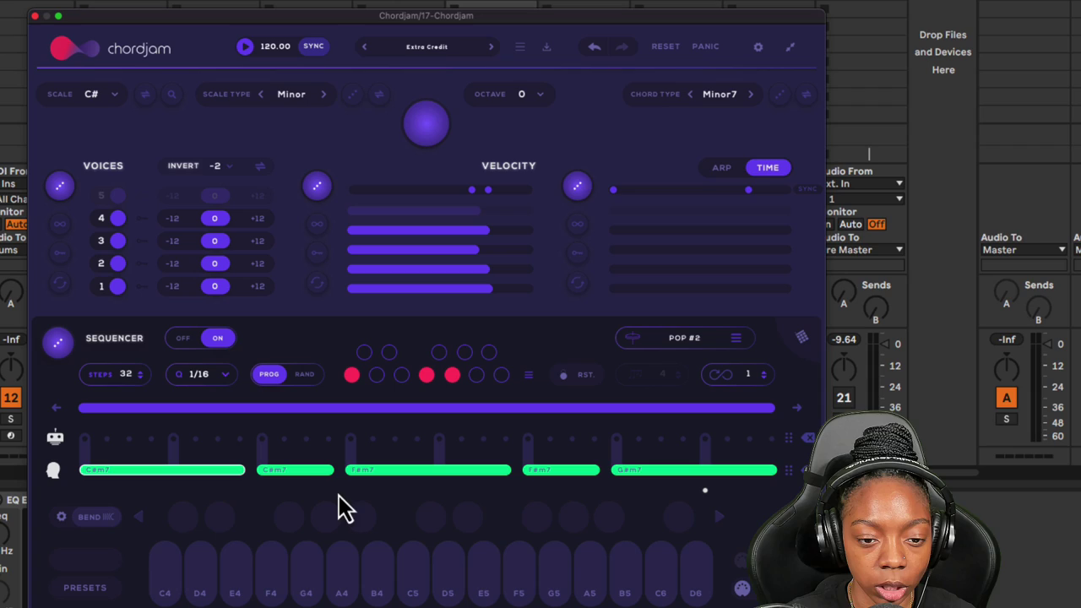
click(325, 470)
click(517, 475)
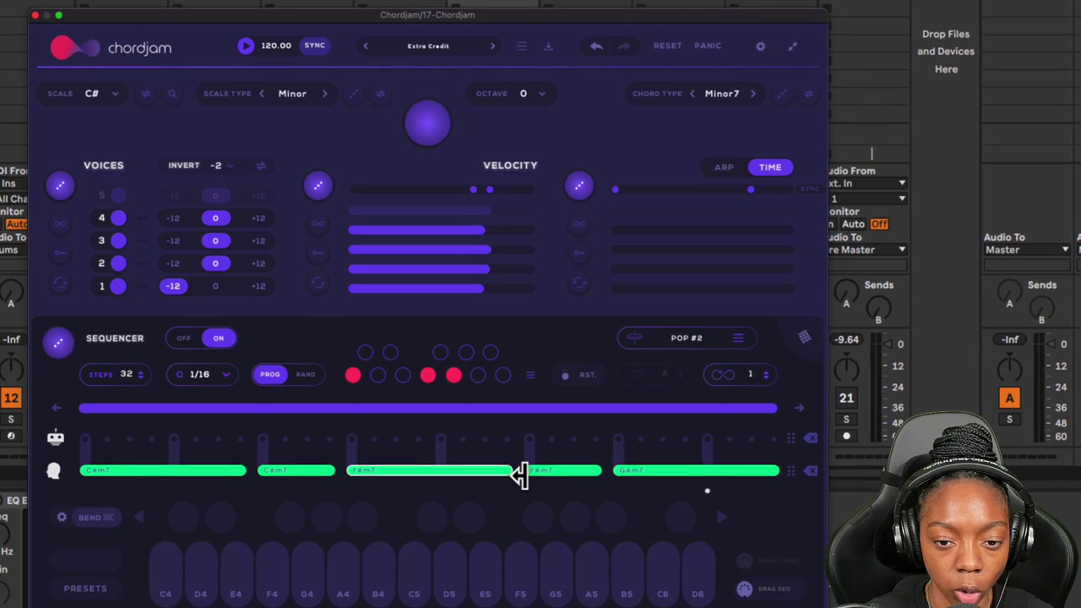
click(546, 473)
click(623, 473)
click(301, 473)
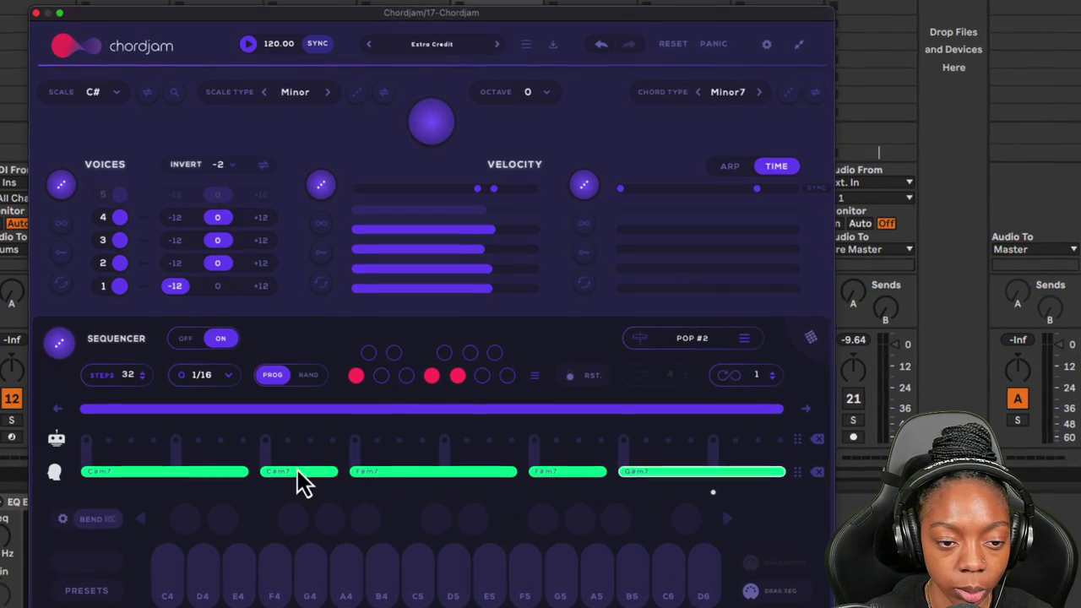
click(211, 472)
Step: Review C#m7's arpeggio and F#m7's settings, then play the Extra Credit progression
click(280, 475)
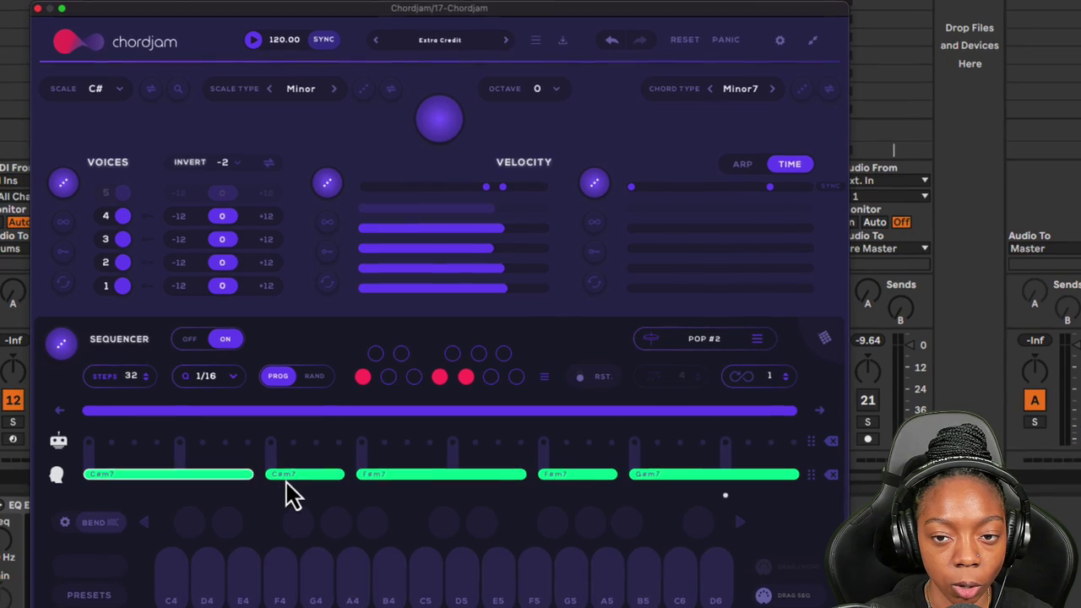
click(285, 477)
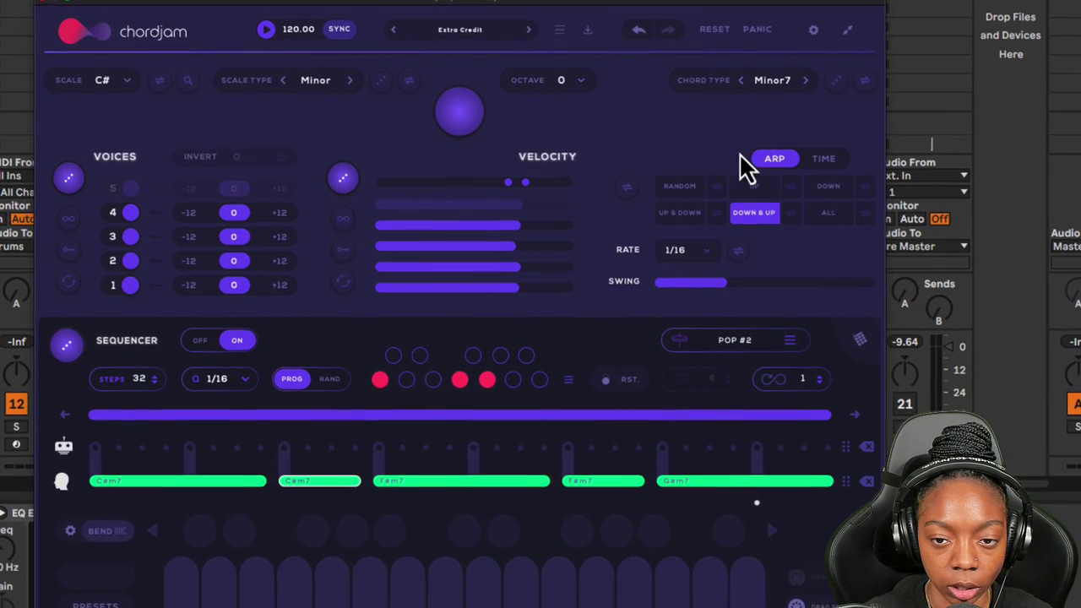
click(601, 481)
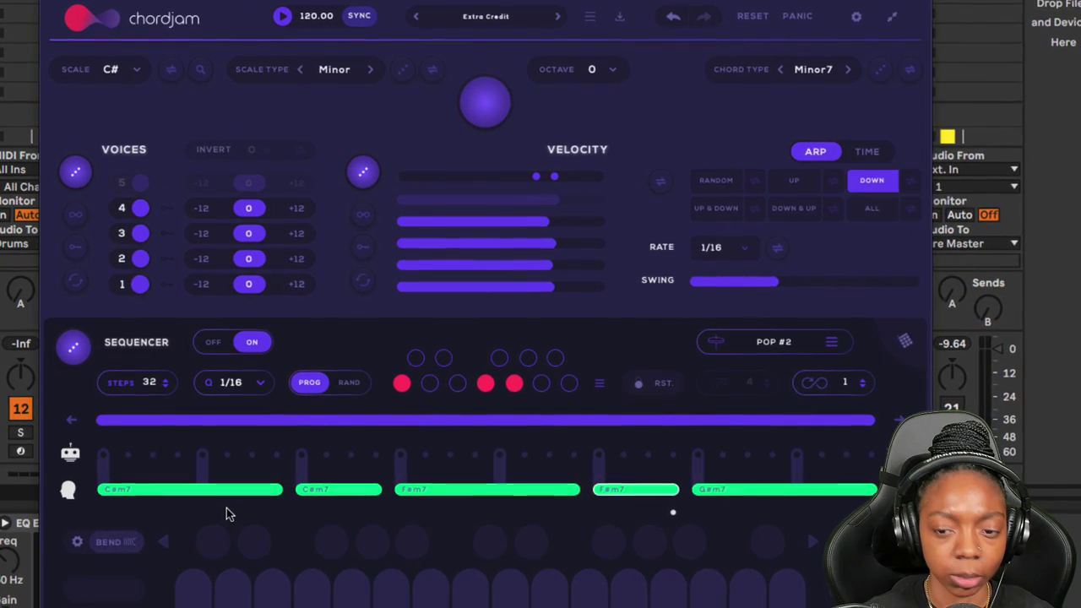
key(space)
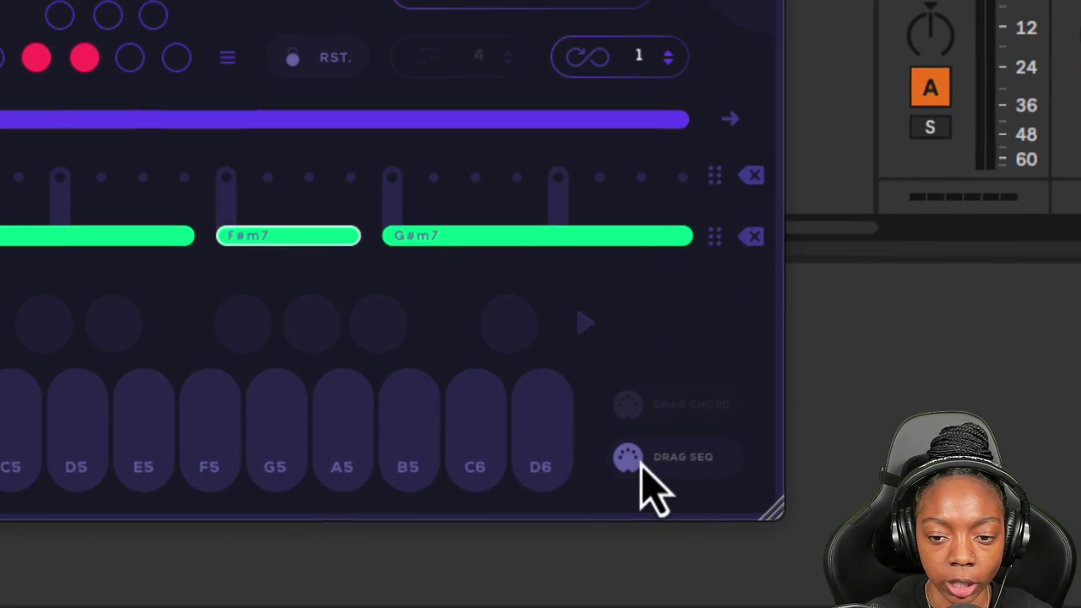
Step: Drag the chord sequence from DRAG SEQ onto the 15 Serum track and open Serum
drag(716, 500, 310, 193)
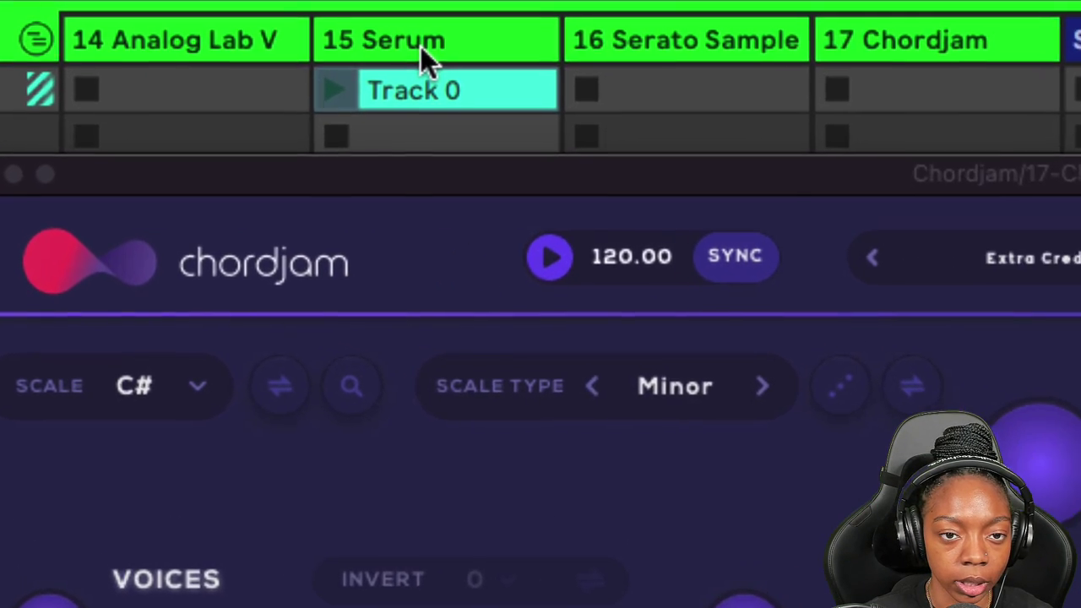
click(331, 152)
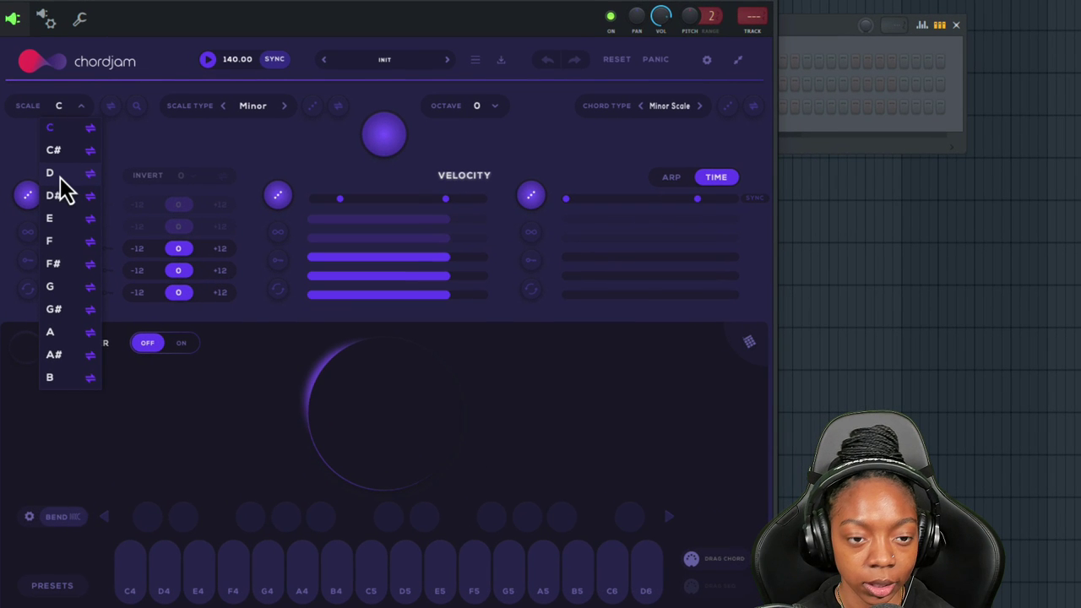
Step: Set the scale root to D, leaving the scale type at Minor for D Minor
click(59, 177)
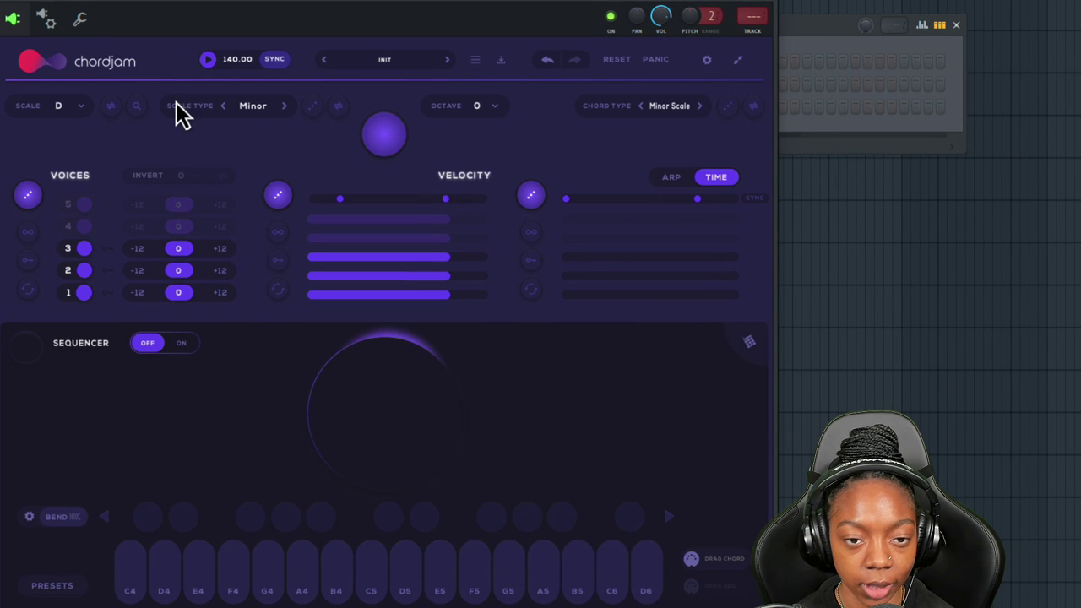
click(261, 106)
click(196, 145)
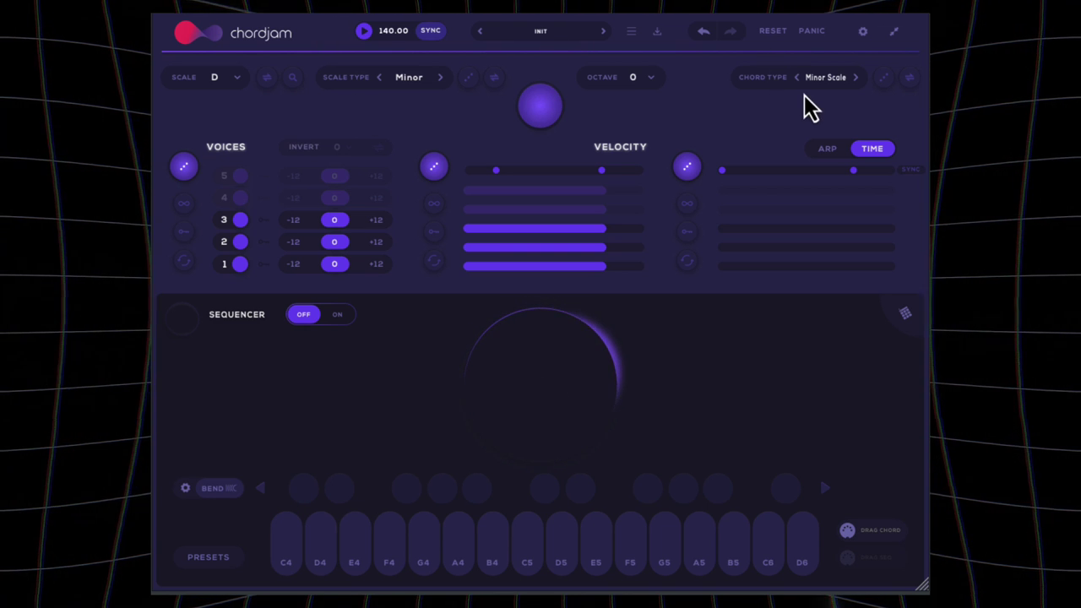
Step: Switch the chord type to the four-note Minor/Major7 seventh type
click(834, 78)
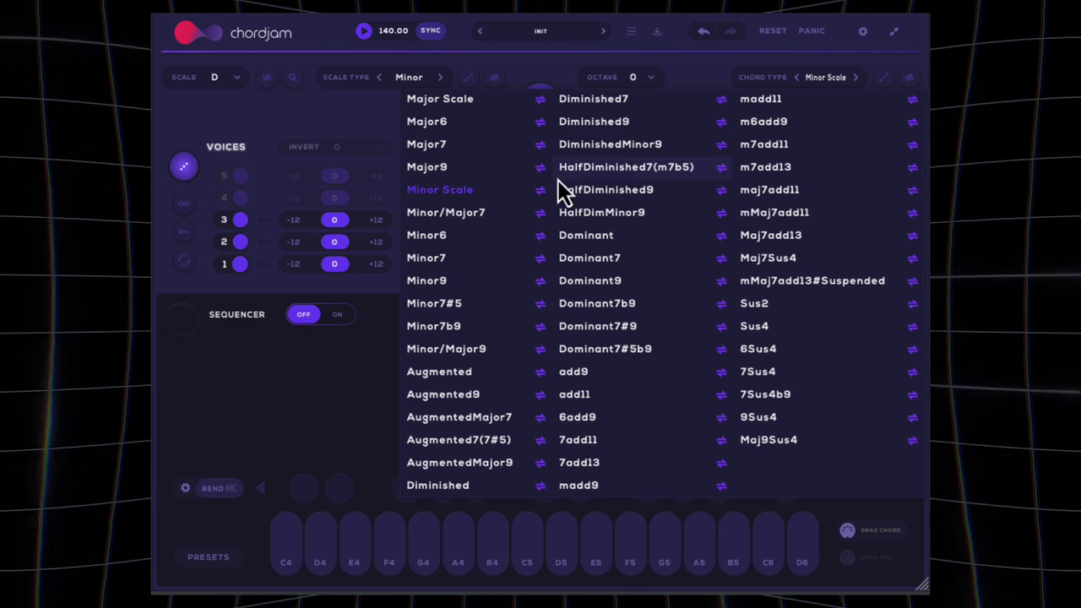
click(489, 216)
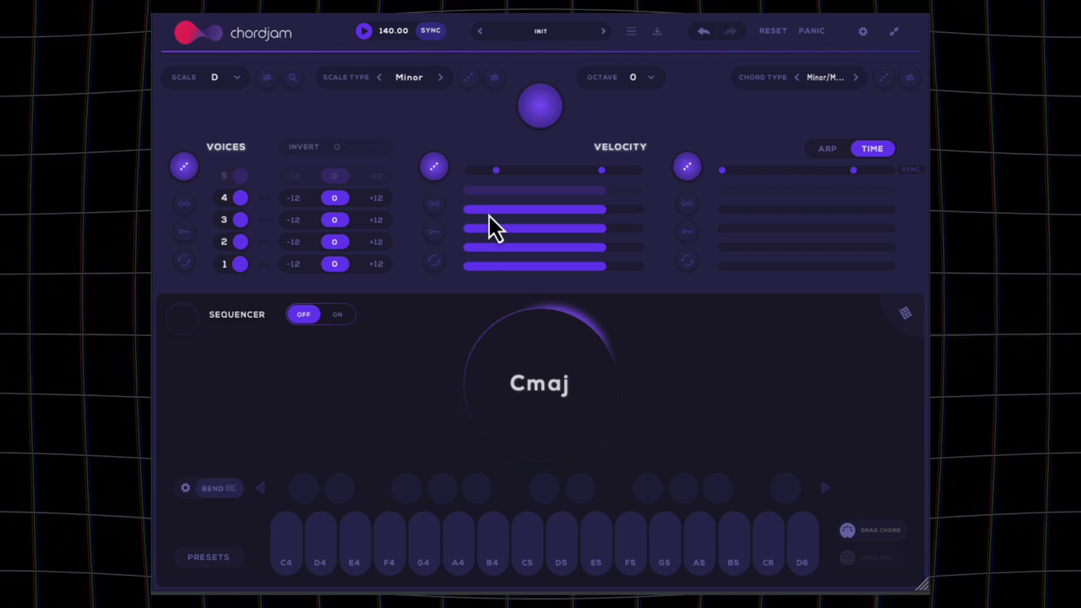
Step: Enable the sequencer, place a Dm7 block at the sequence start, and audition Dm7 and Gm7
click(337, 316)
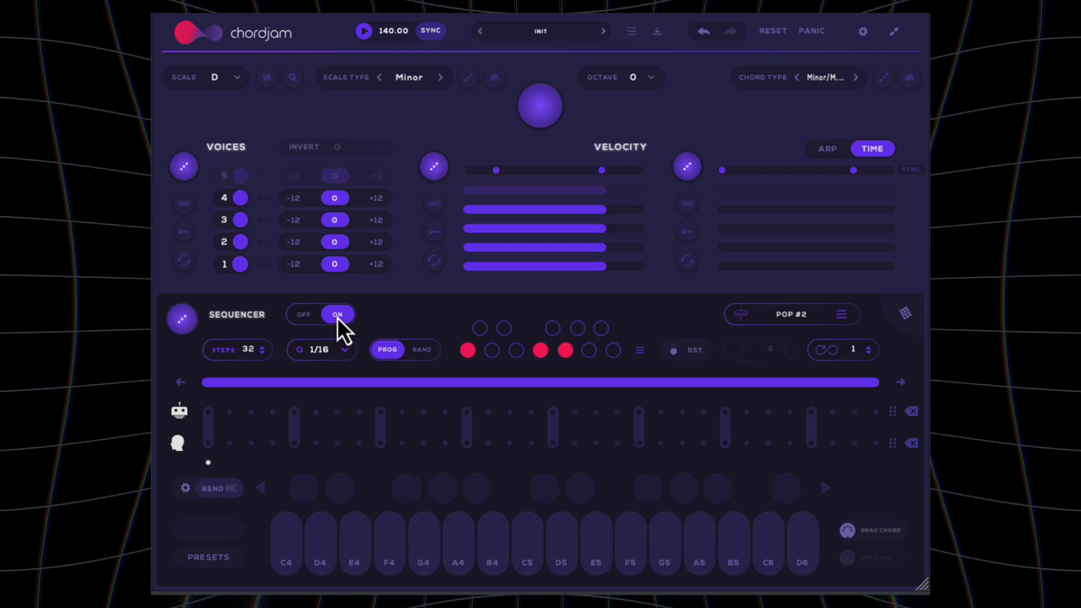
click(289, 560)
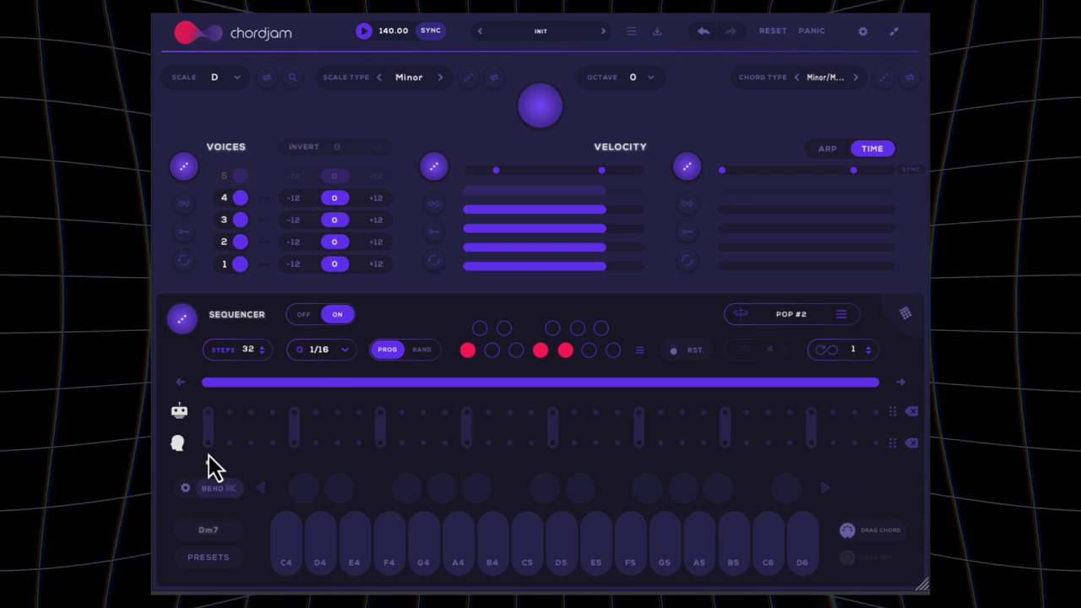
drag(207, 447, 276, 446)
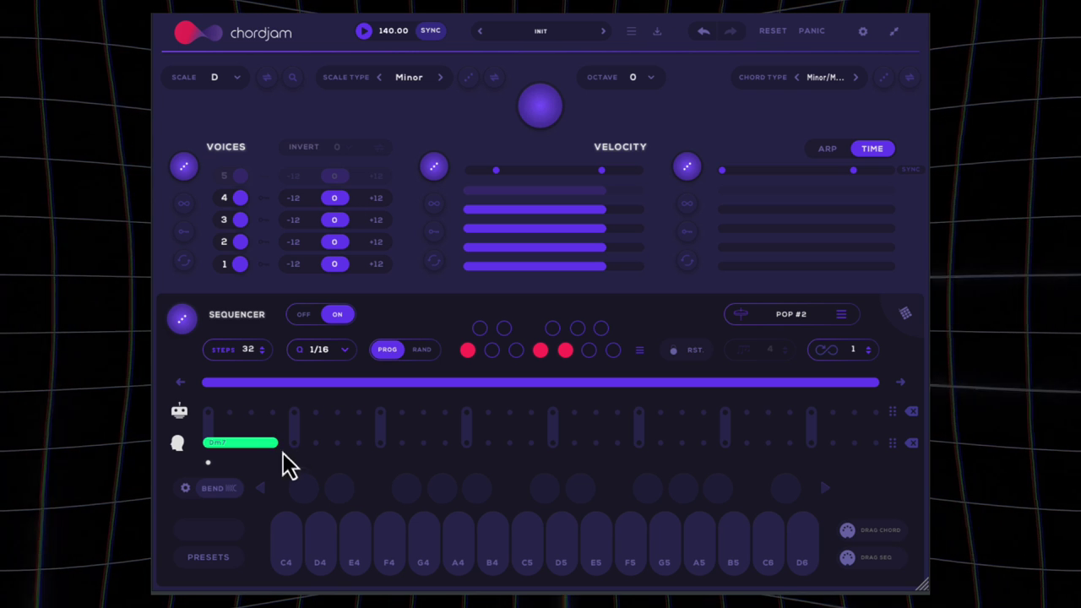
click(395, 556)
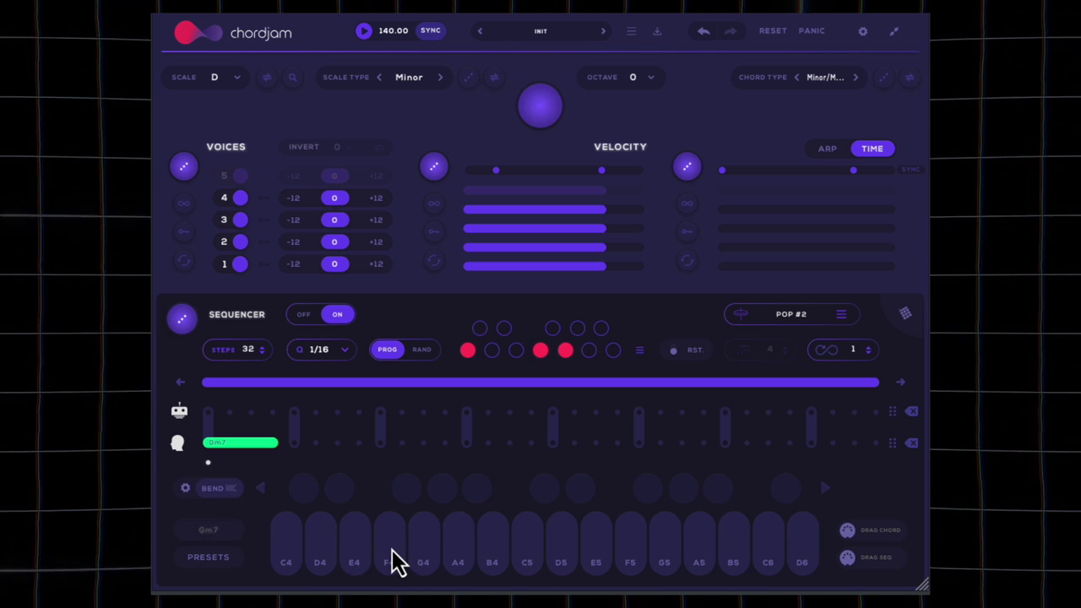
Step: Set voice 1 to -12 and voice 4 to +12, auditioning Dm7 after each change
click(286, 556)
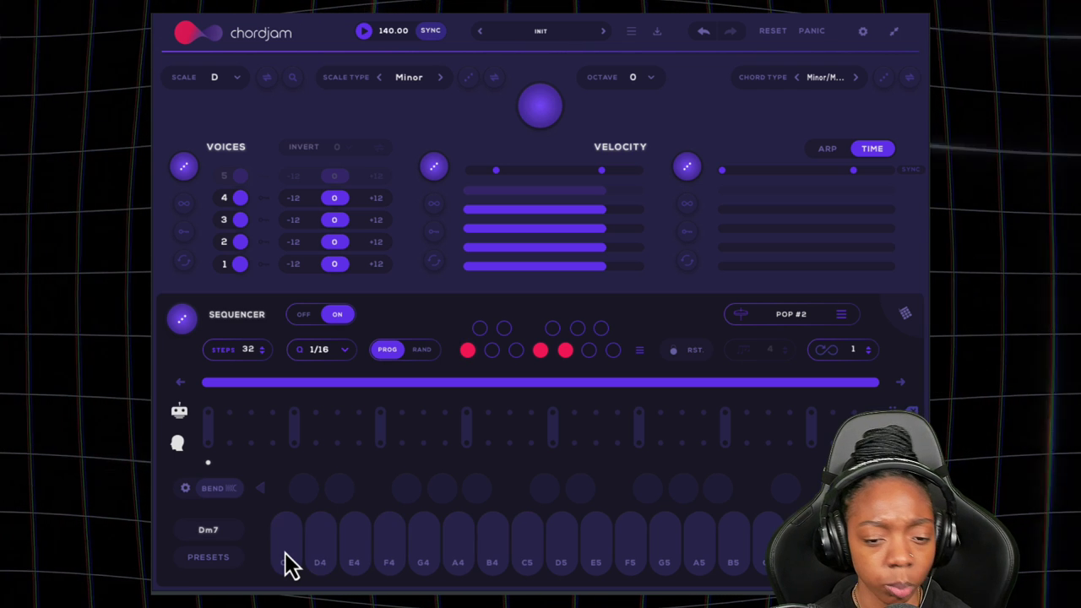
click(286, 557)
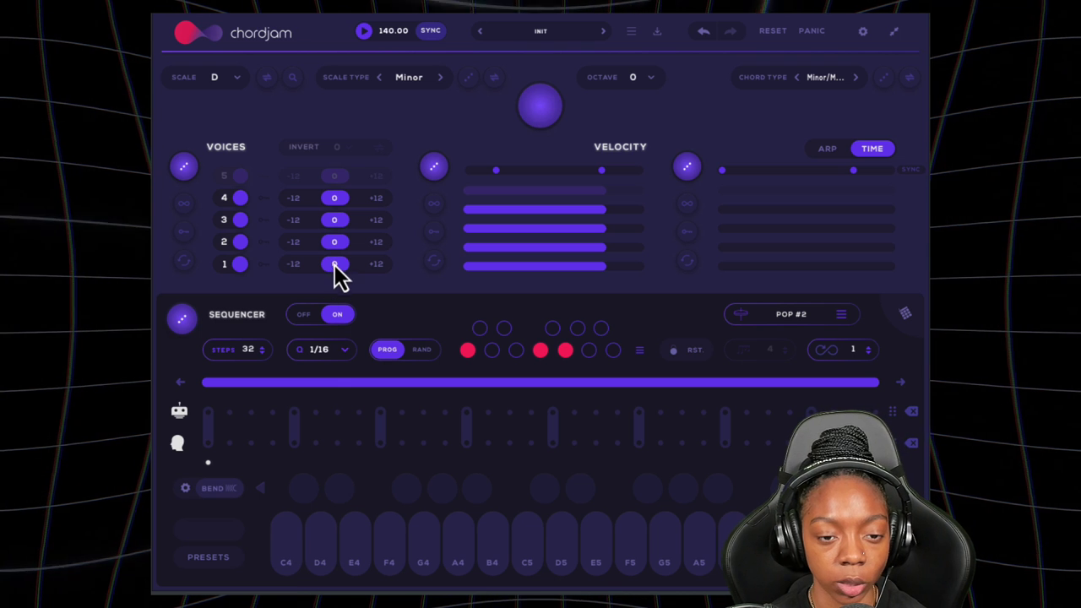
click(298, 265)
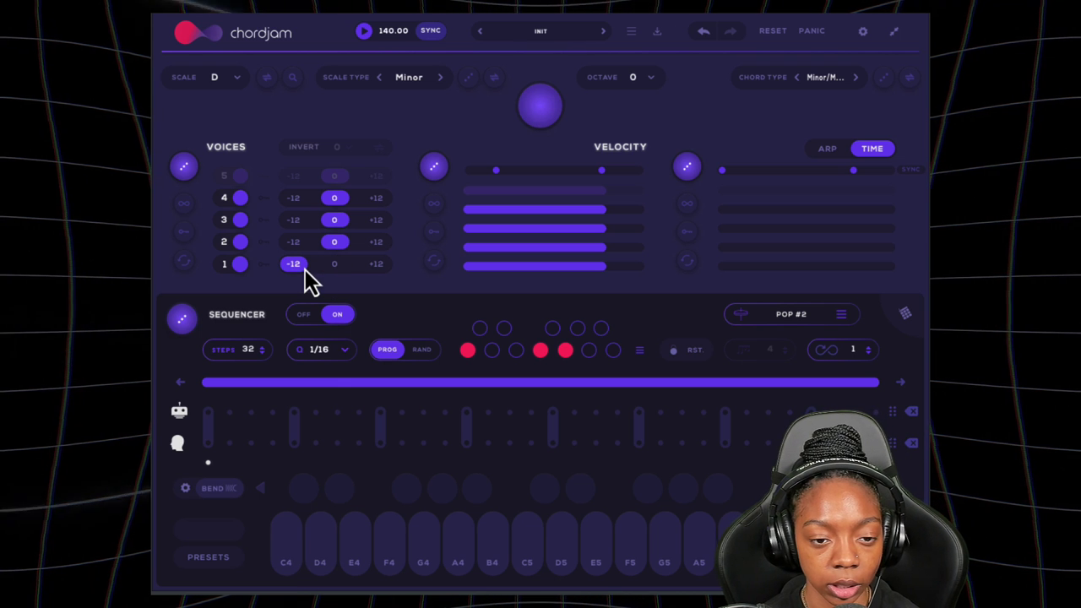
click(286, 568)
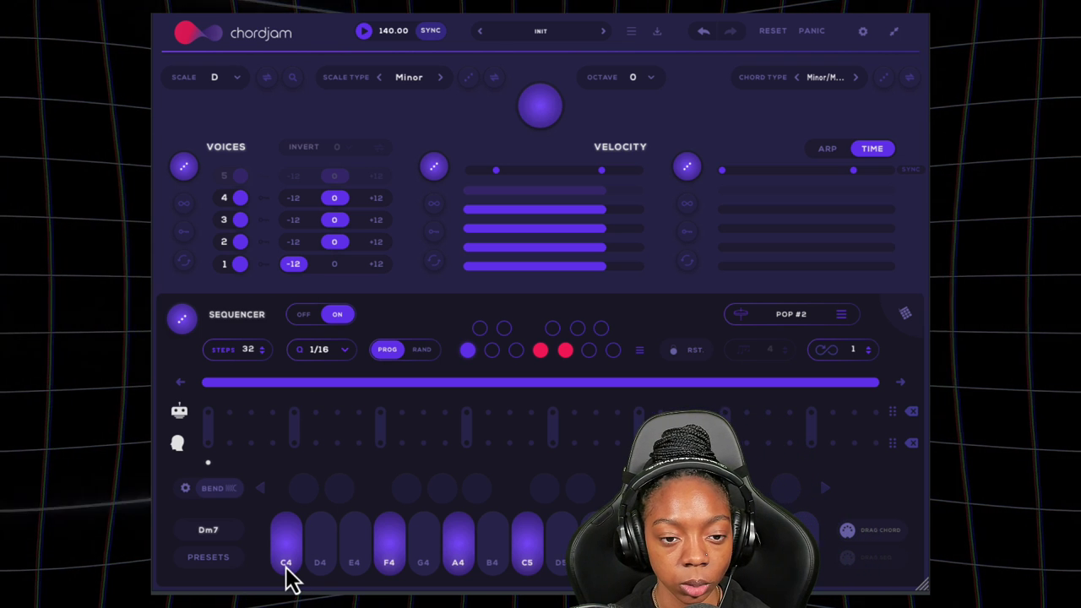
click(375, 199)
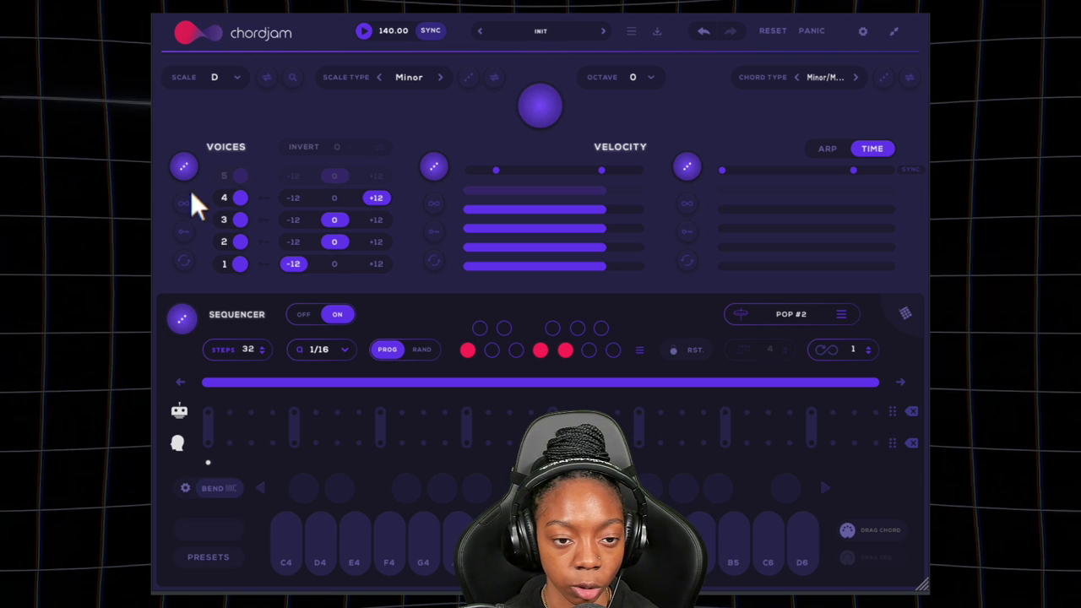
click(286, 570)
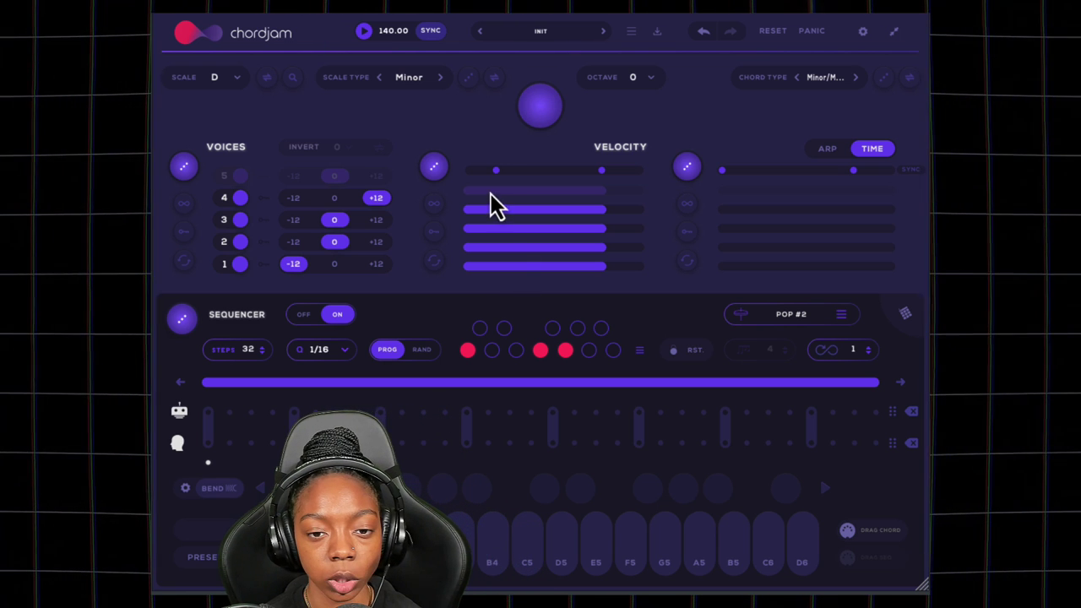
Step: Narrow the velocity randomization range, randomize note velocities, and audition two chords including Am
drag(493, 172, 581, 171)
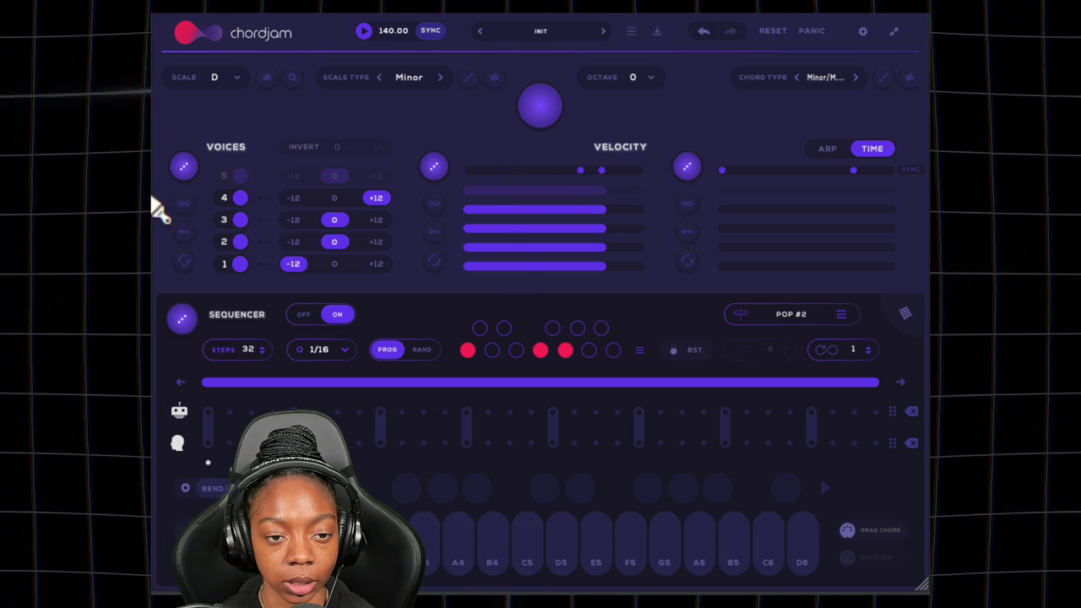
click(433, 167)
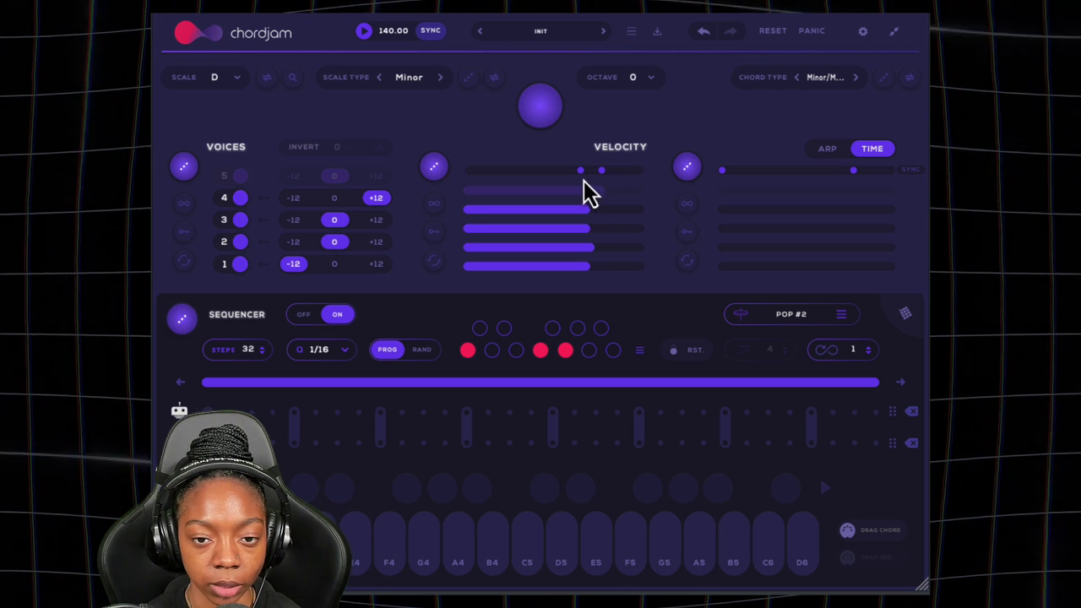
drag(582, 172, 571, 173)
click(441, 169)
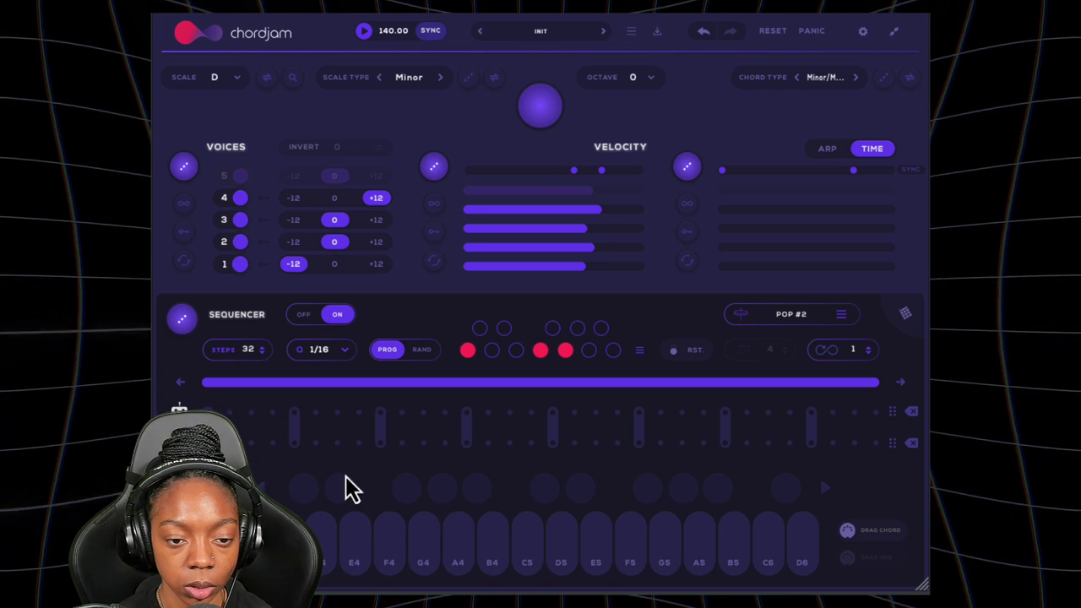
click(315, 543)
click(366, 554)
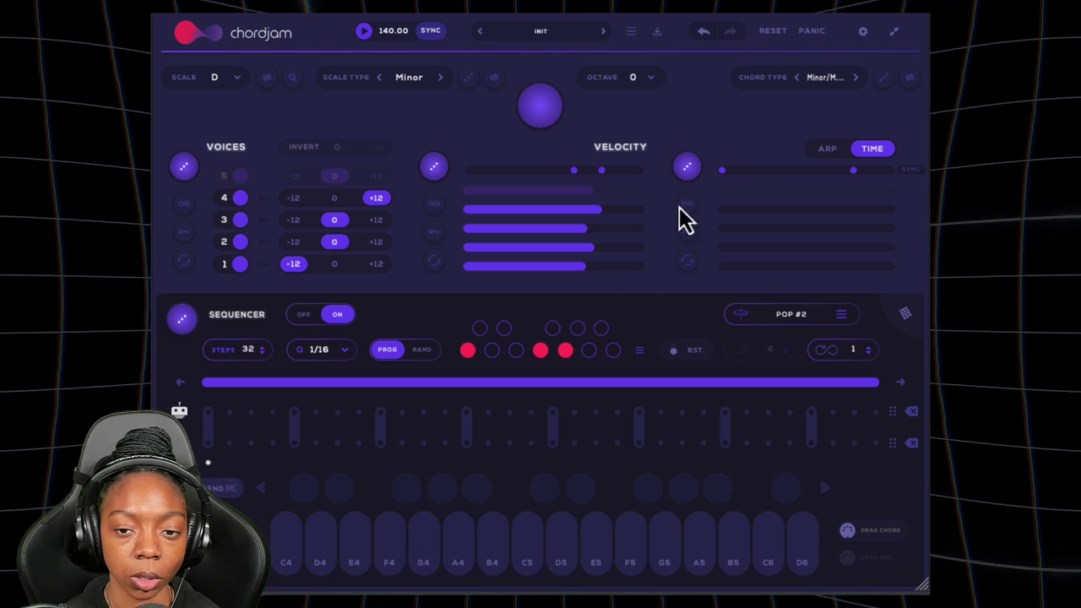
Step: Delay the second and third voices' timing for a strummed feel, then audition three chords
click(748, 247)
click(778, 229)
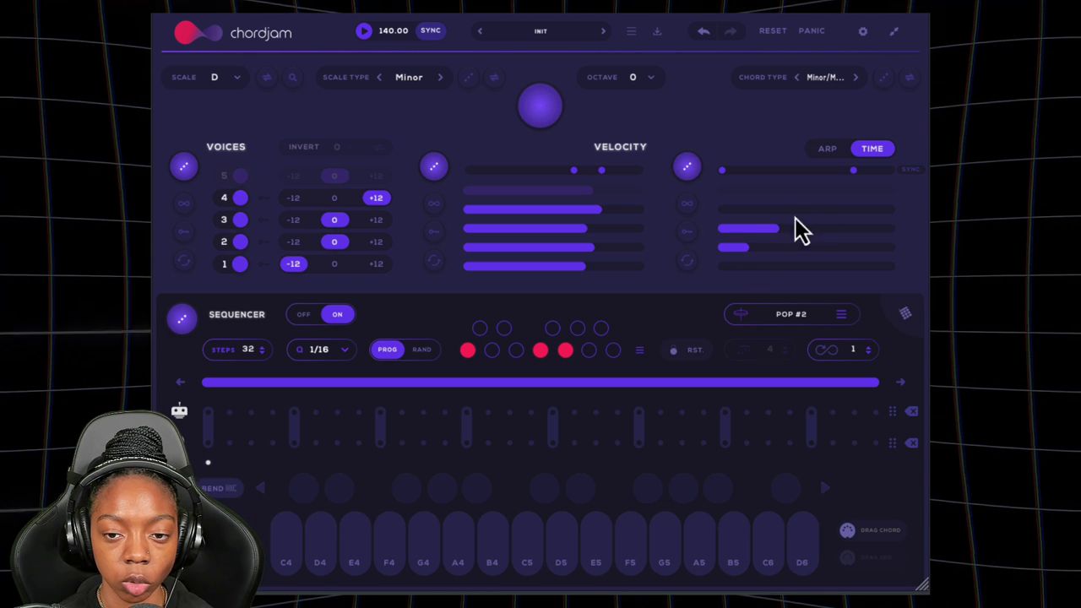
click(288, 553)
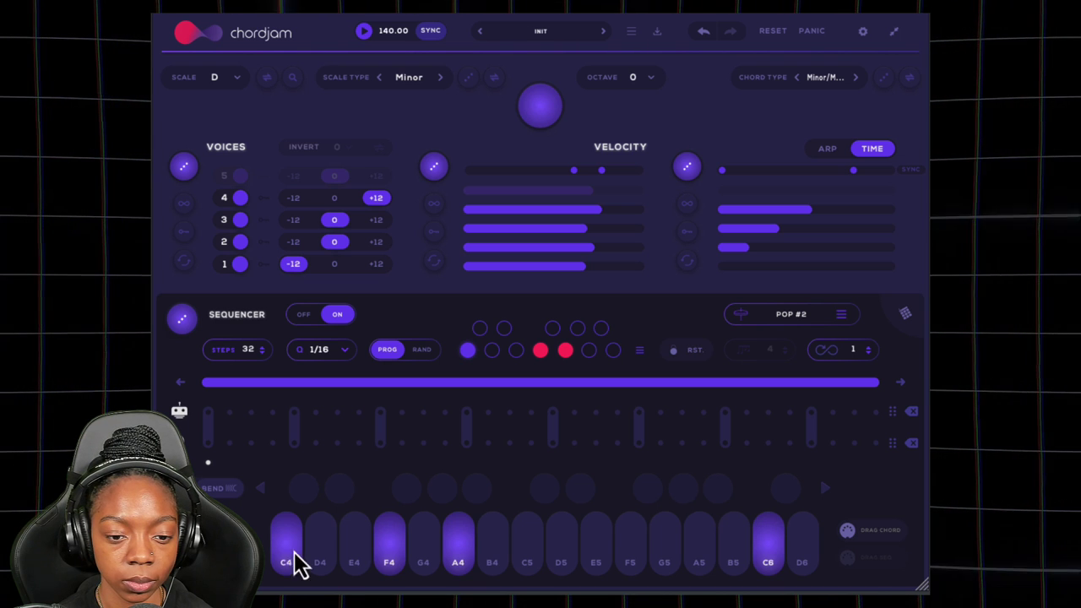
click(327, 561)
click(359, 554)
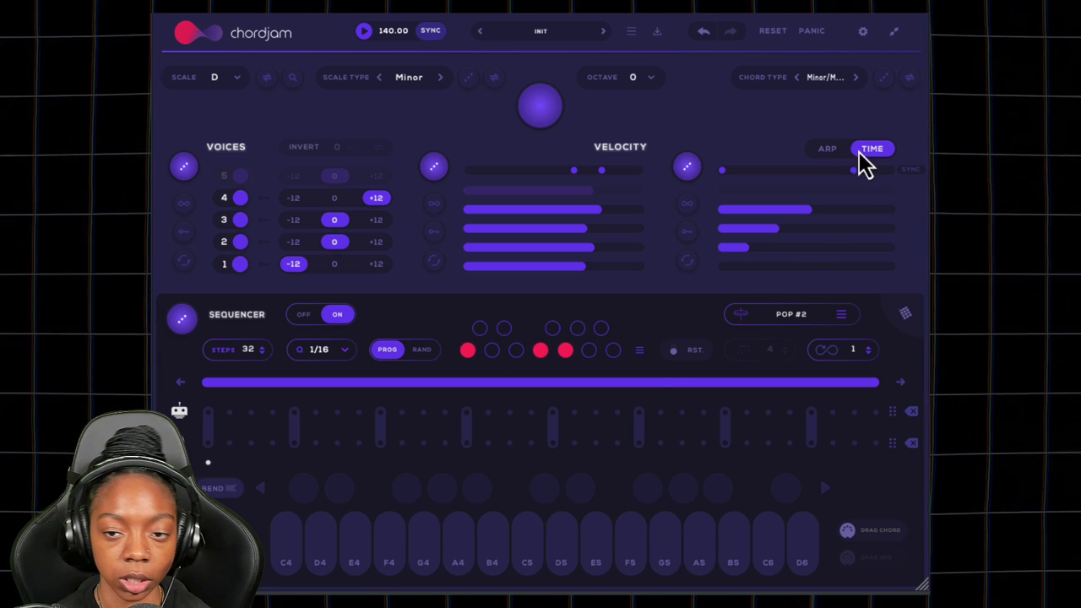
Step: Switch Chordjam's arpeggio direction to Up and audition a chord
click(828, 149)
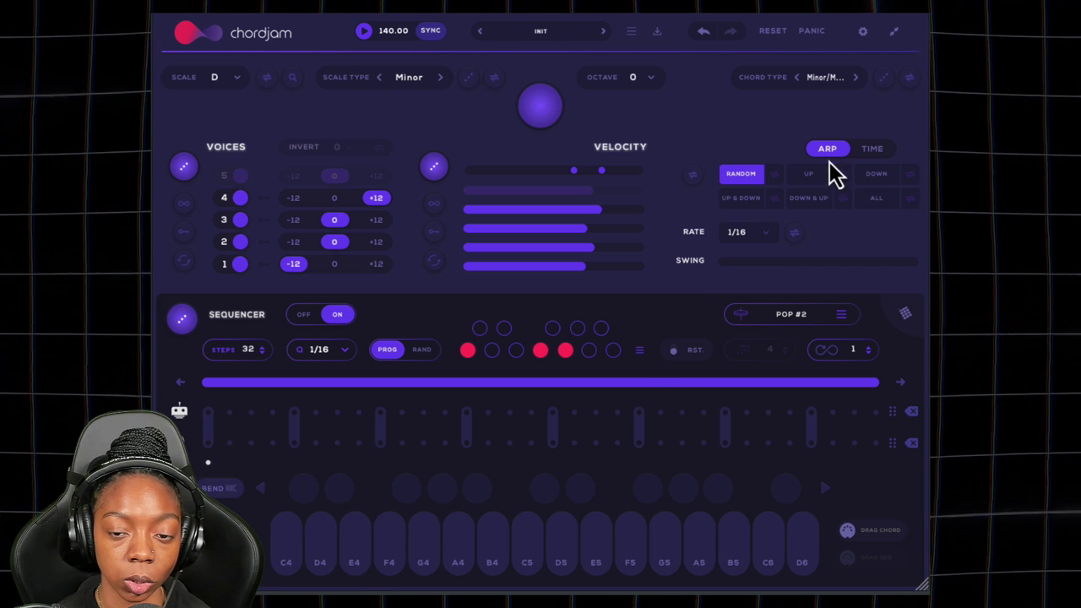
click(812, 177)
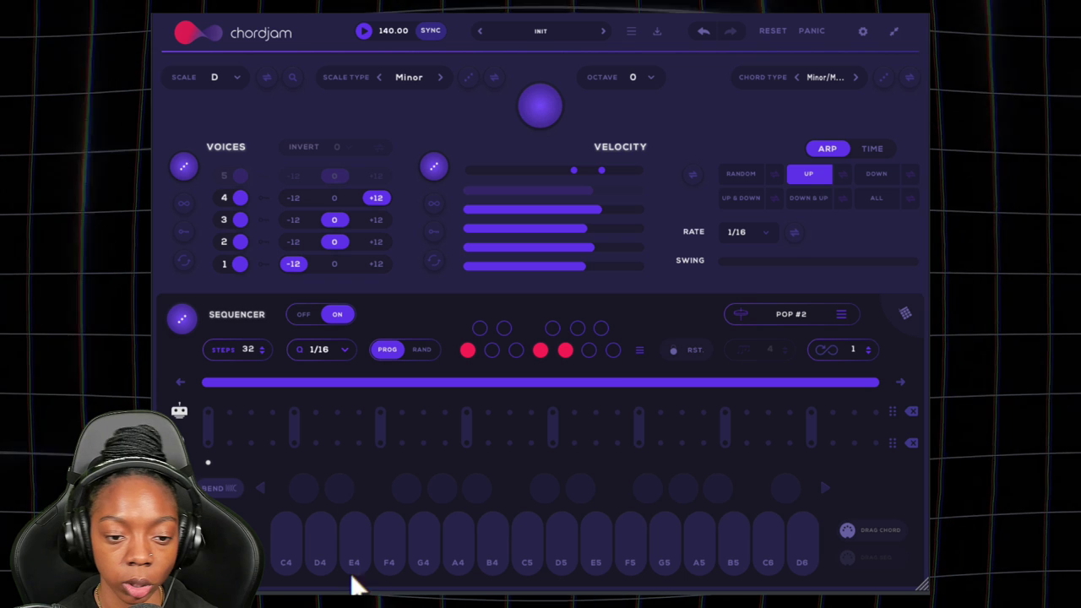
click(289, 555)
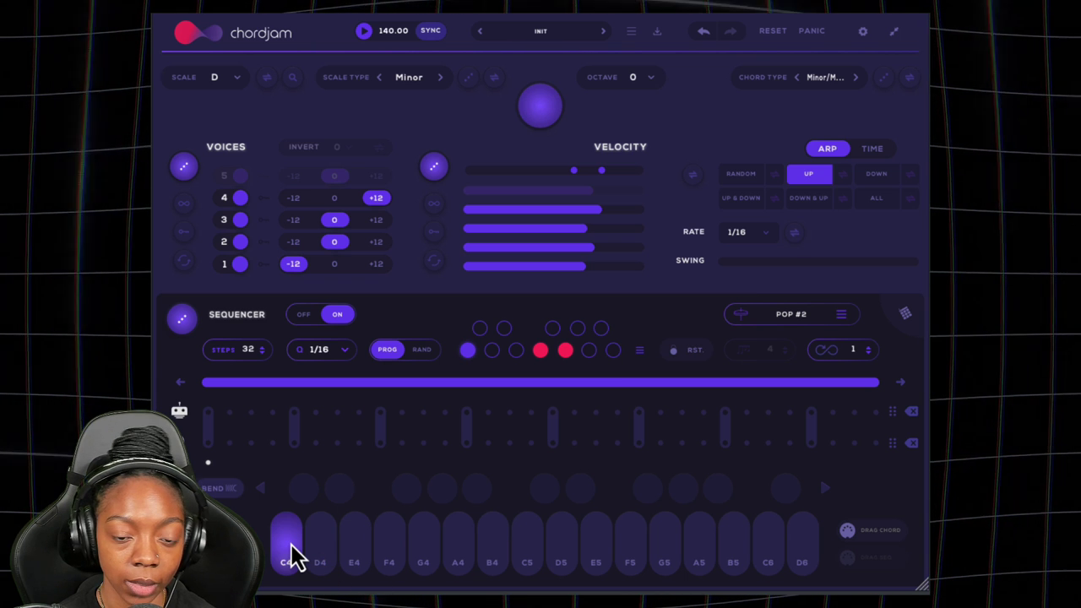
Step: Return Chordjam's ARP/TIME toggle to TIME to show the strum timing sliders
click(871, 150)
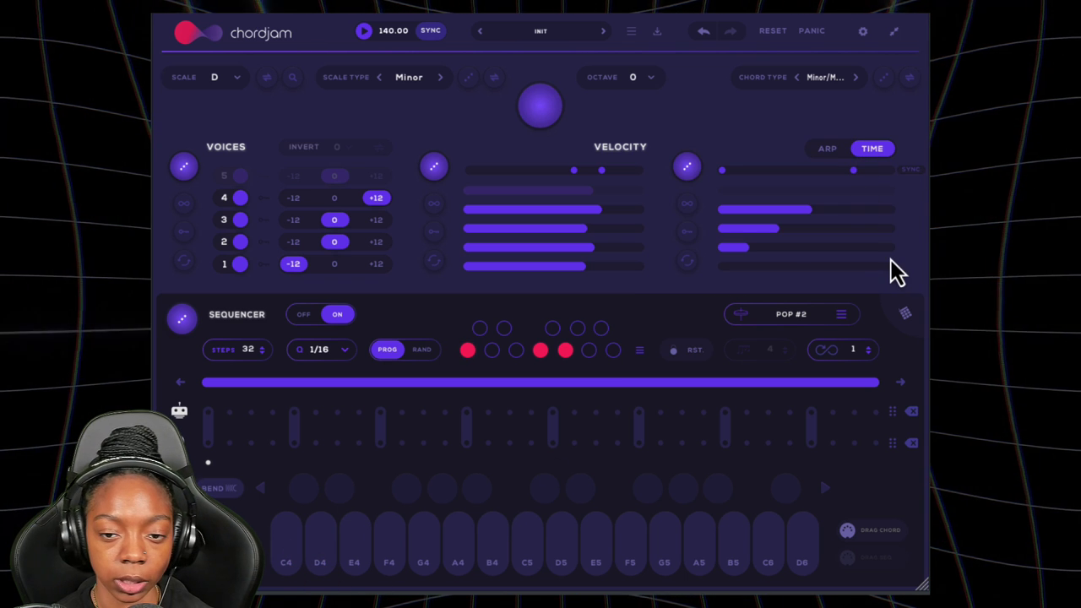
click(832, 152)
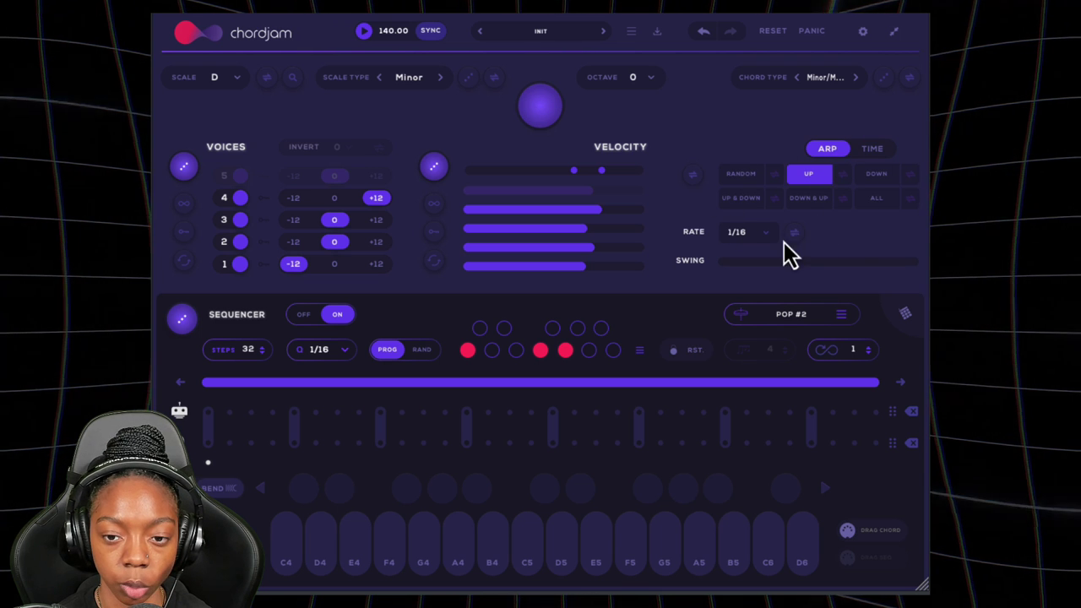
click(872, 150)
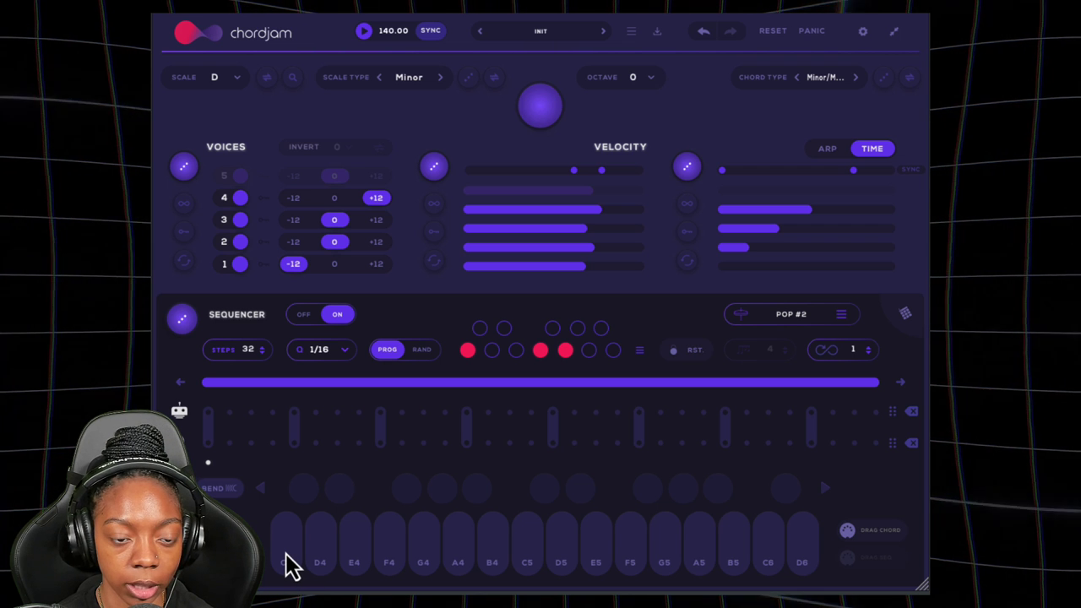
Step: Add a Dm7 chord at sequencer step 1, lengthen it, and audition it
click(207, 442)
drag(218, 445, 346, 476)
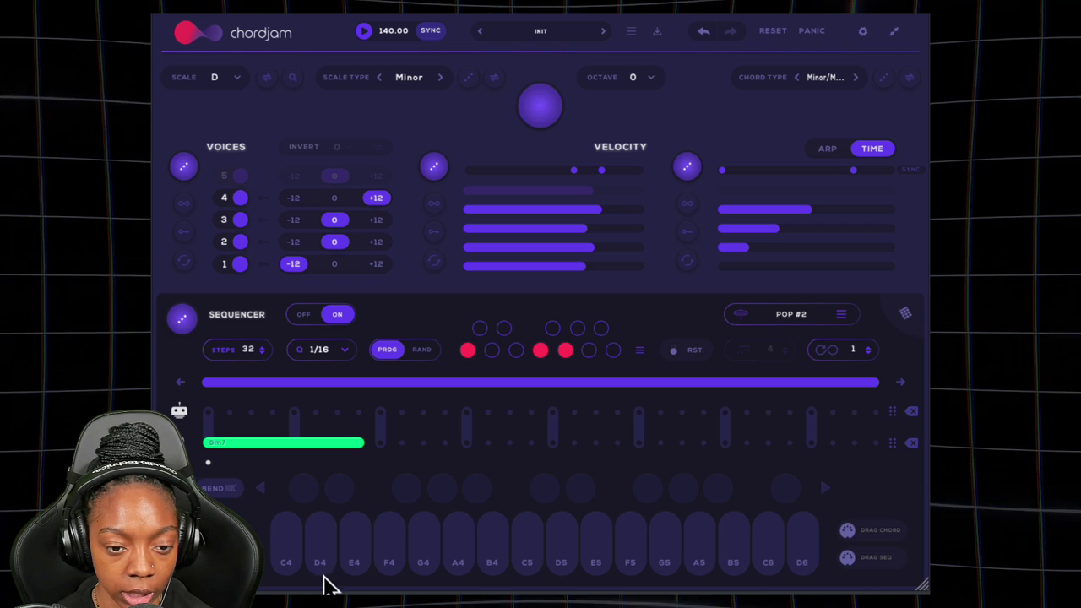
click(289, 548)
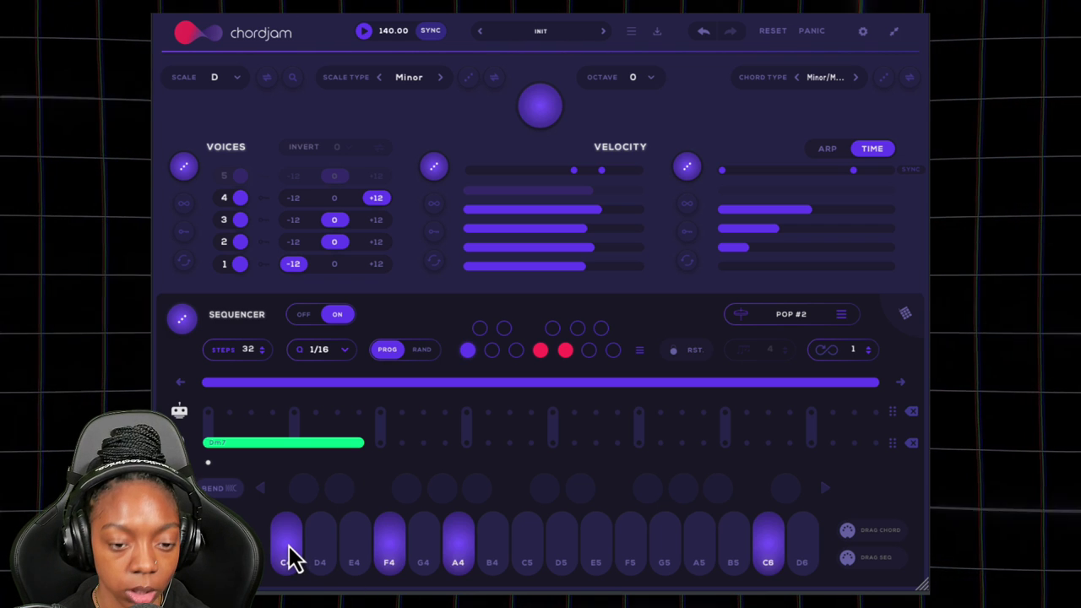
Step: Audition the F4 and G4 chords, then lengthen the second Gm7 block
click(387, 564)
click(425, 561)
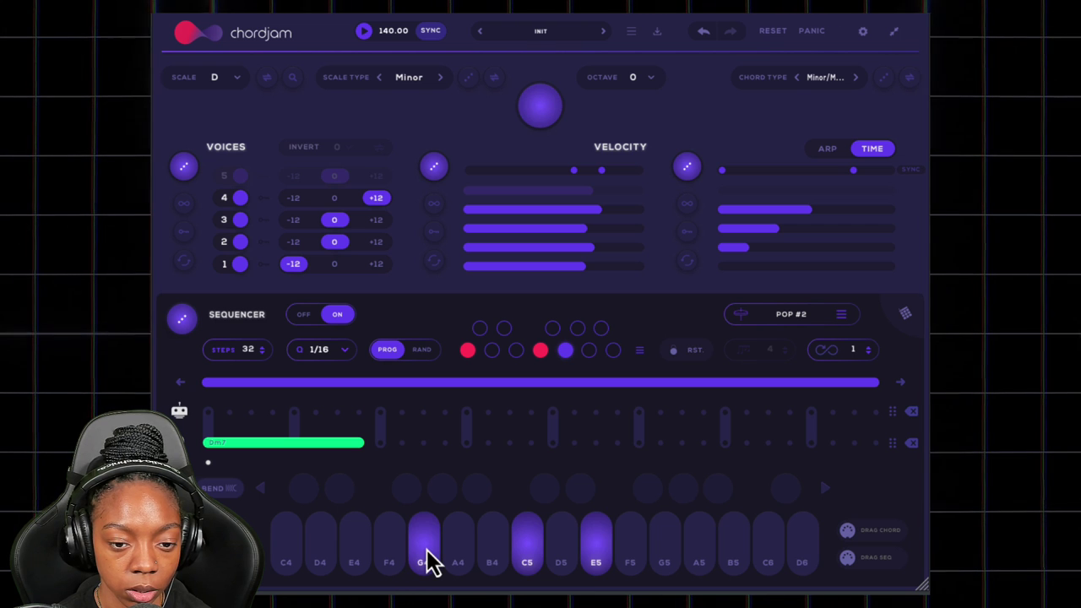
click(395, 553)
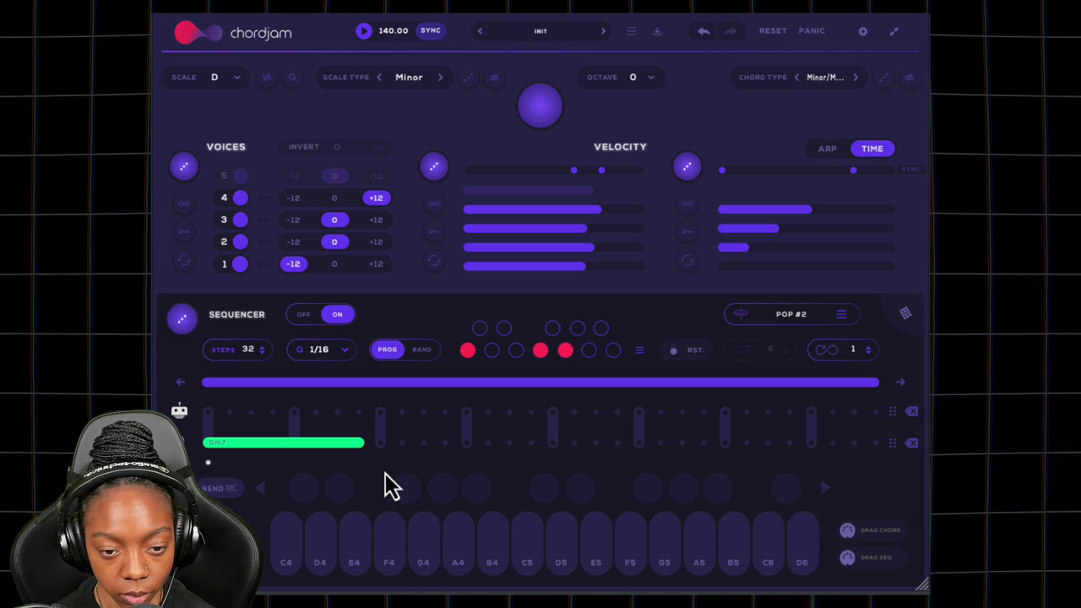
drag(516, 449, 536, 450)
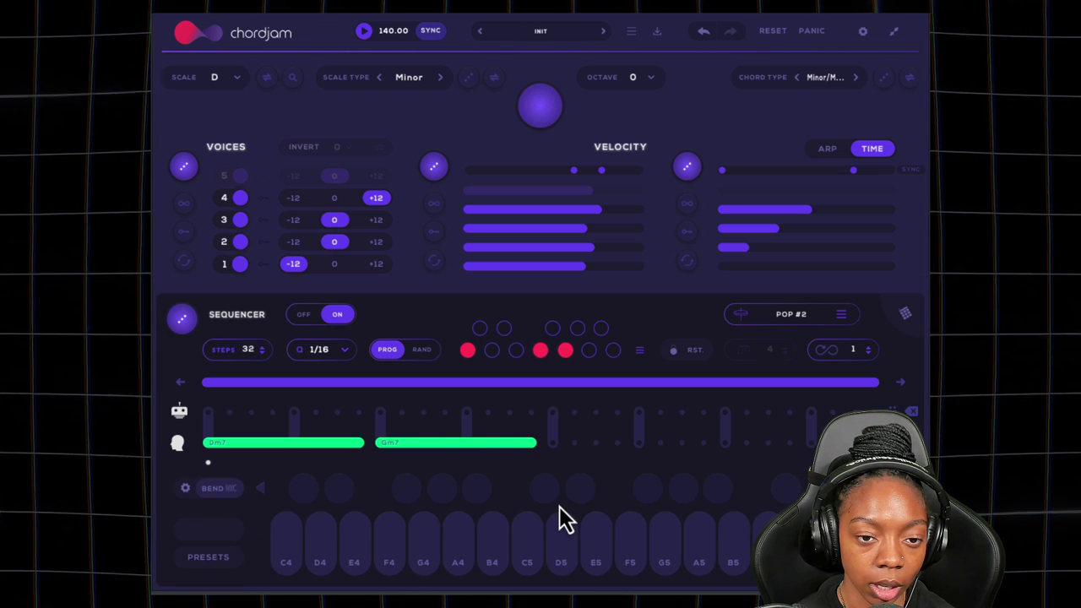
Step: Set Invert to -1 and play the progression back once
click(346, 149)
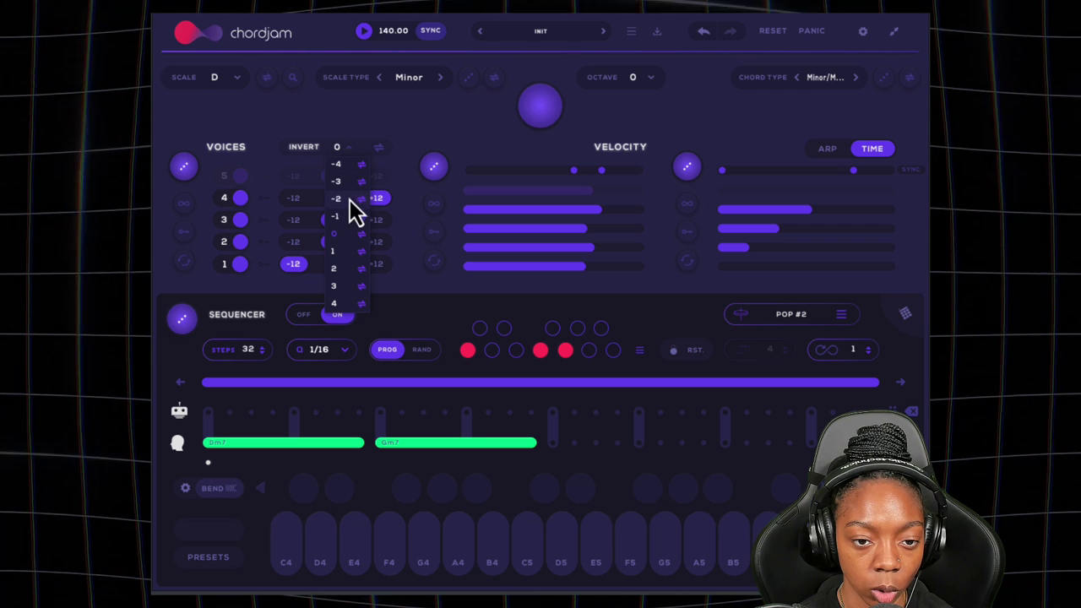
click(338, 217)
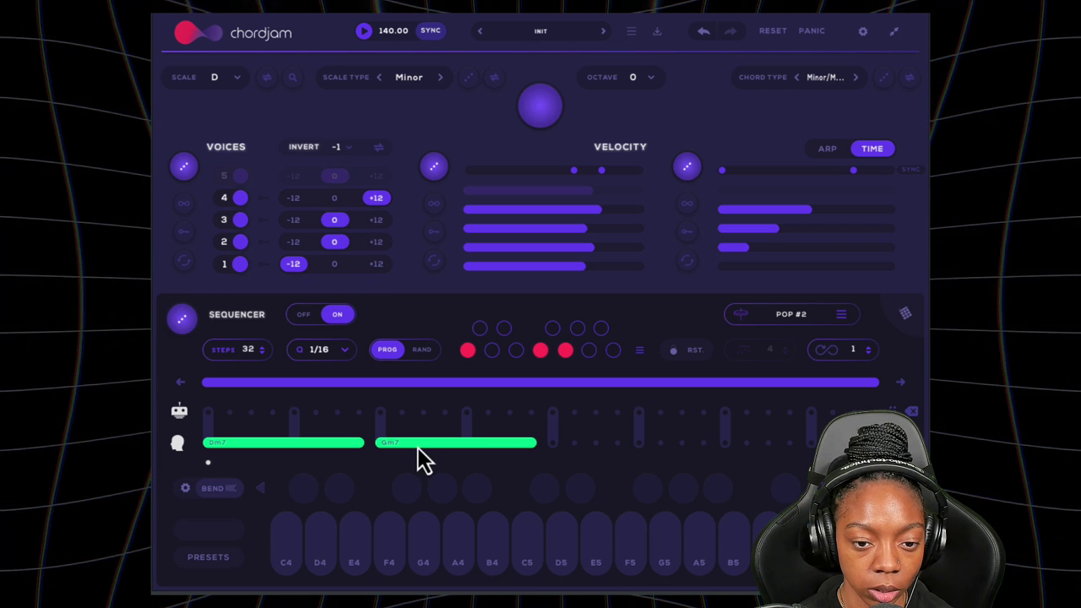
key(space)
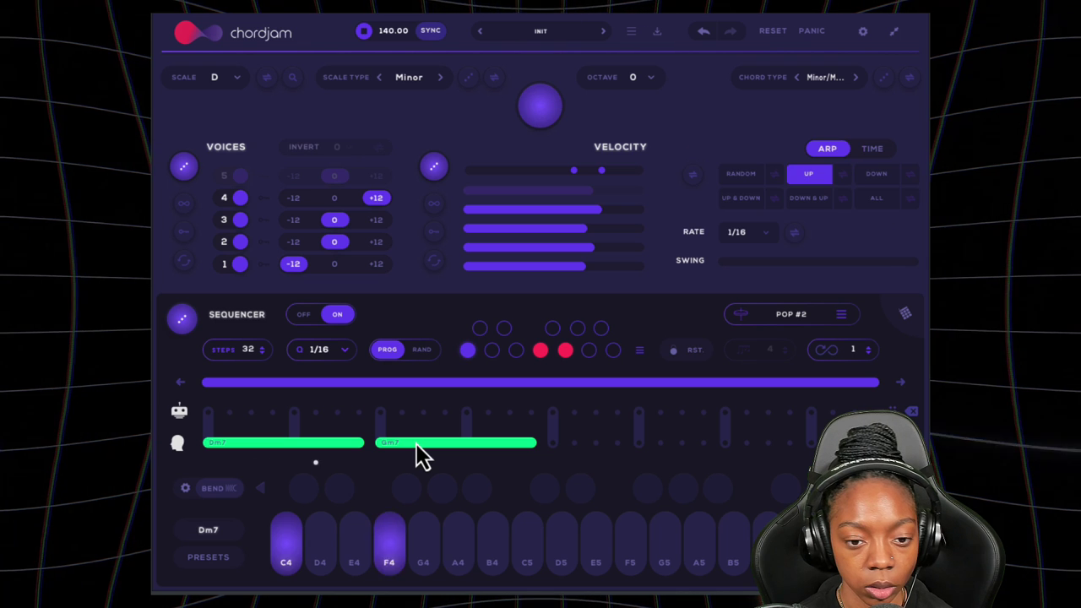
key(space)
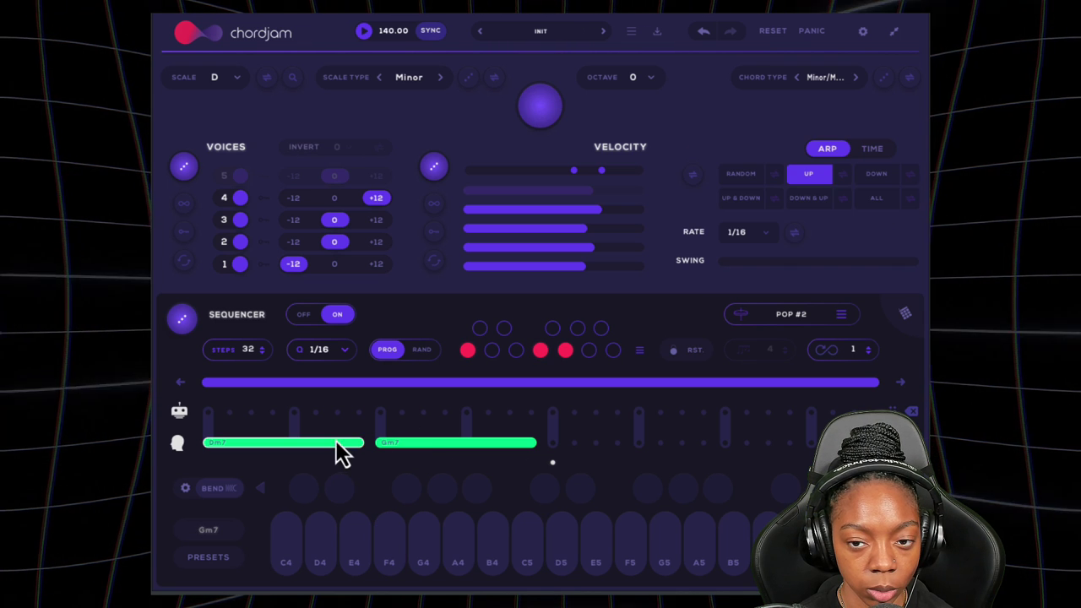
Step: In the timing view, preview Gm7, drop voice 4 to -12, and replay the progression
click(872, 149)
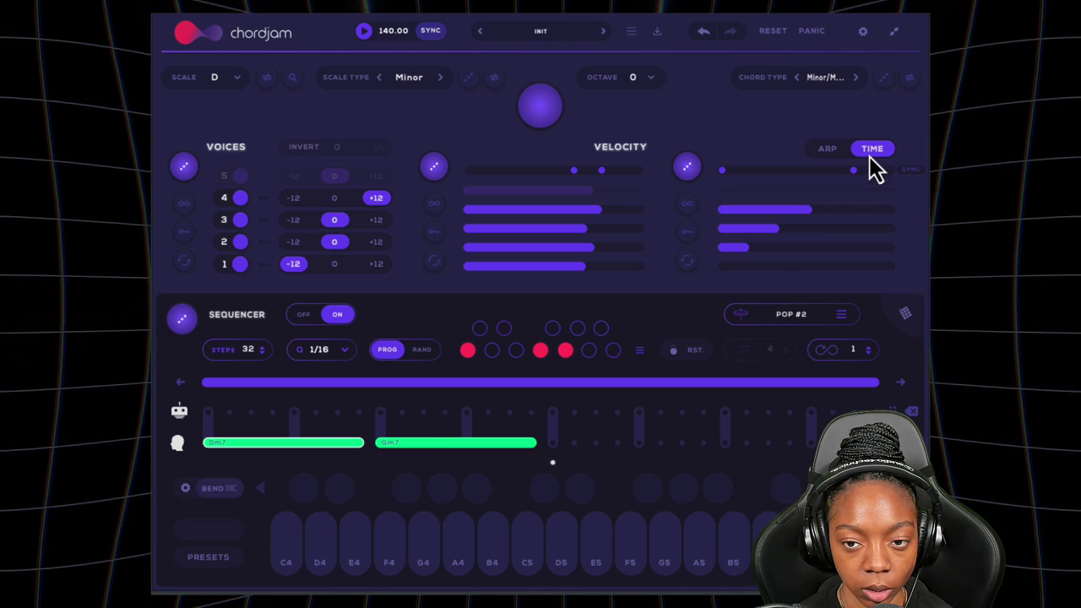
click(441, 437)
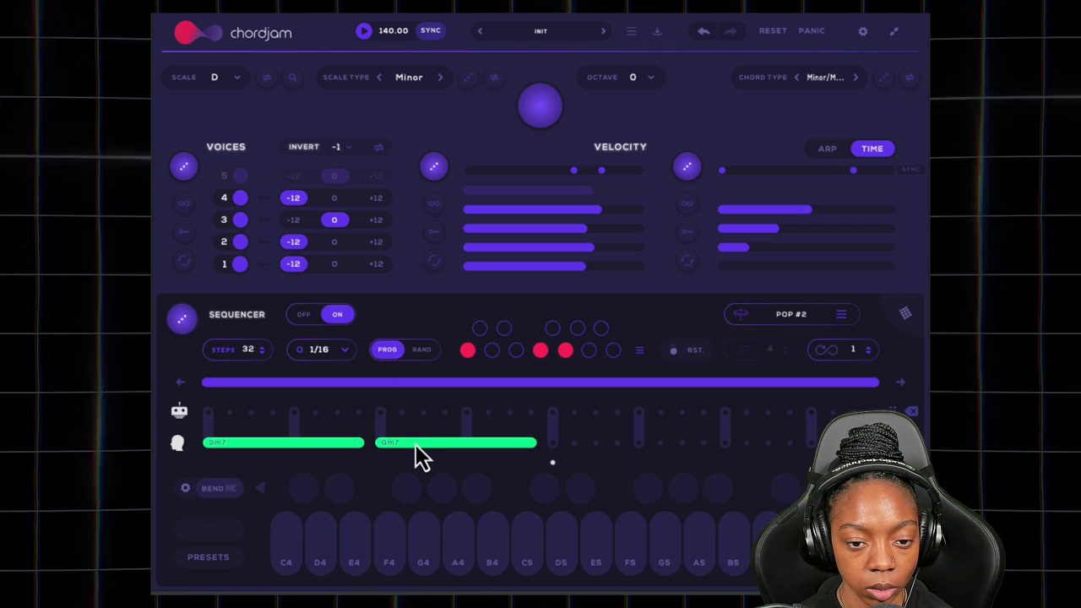
click(293, 197)
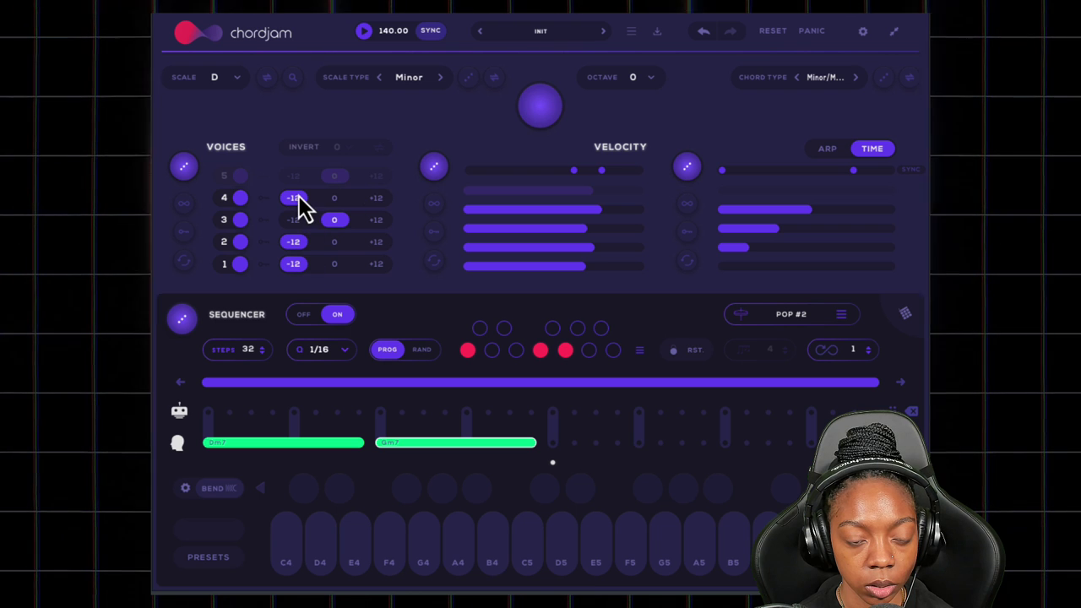
key(space)
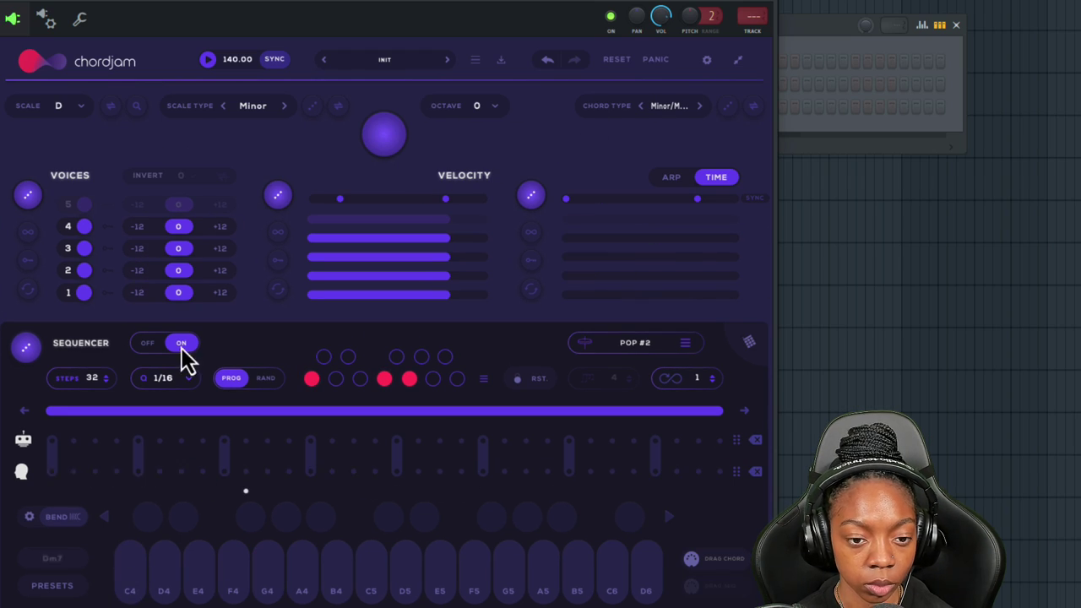
key(space)
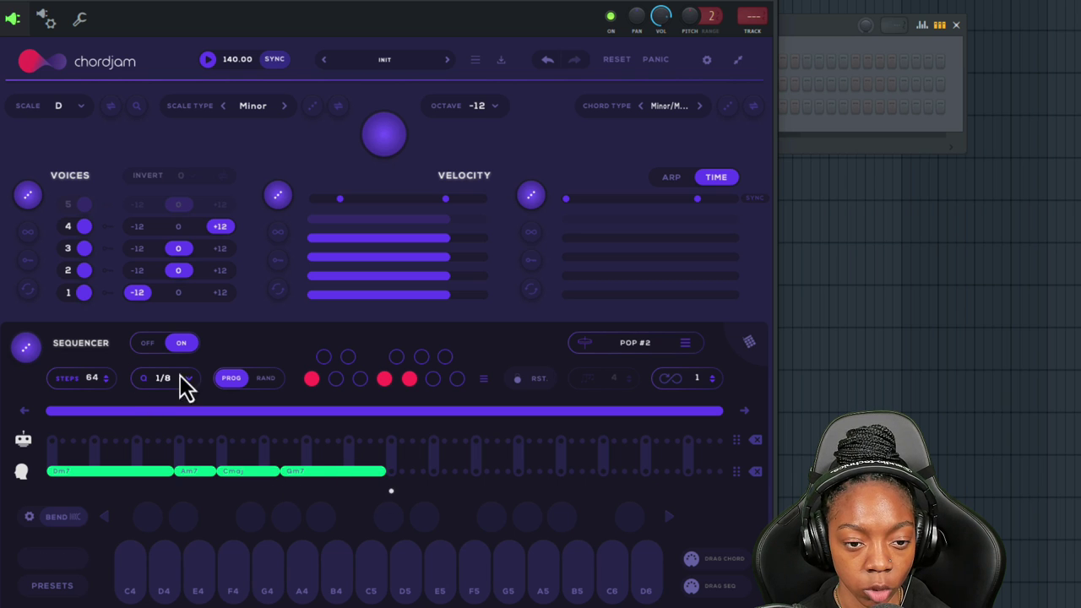
drag(89, 380, 101, 427)
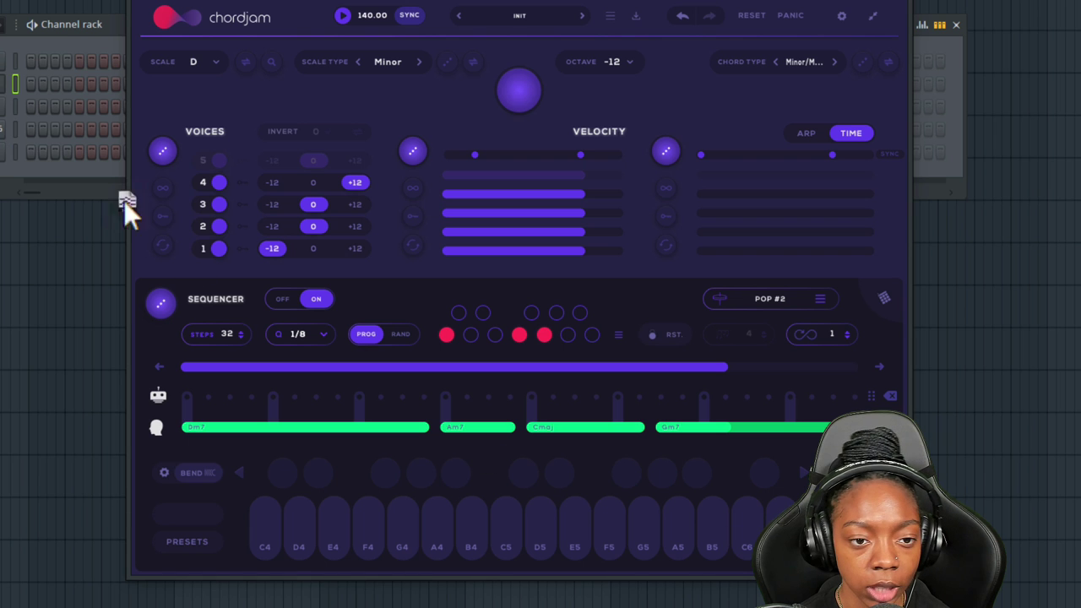
drag(19, 160, 6, 163)
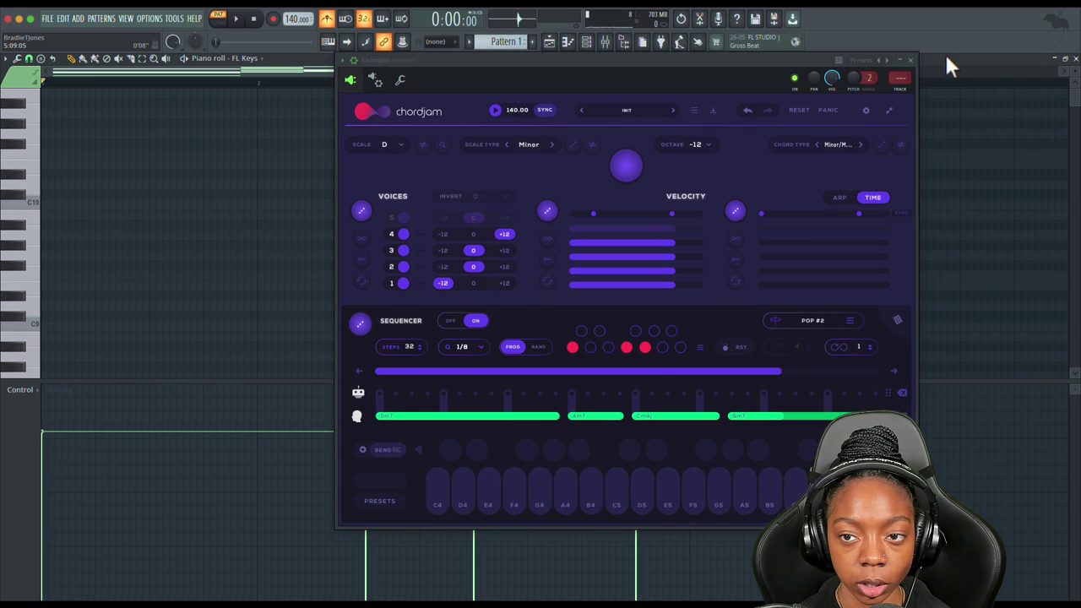
Step: Close Chordjam and scroll through the FL Keys piano roll to check the imported chord notes
click(910, 61)
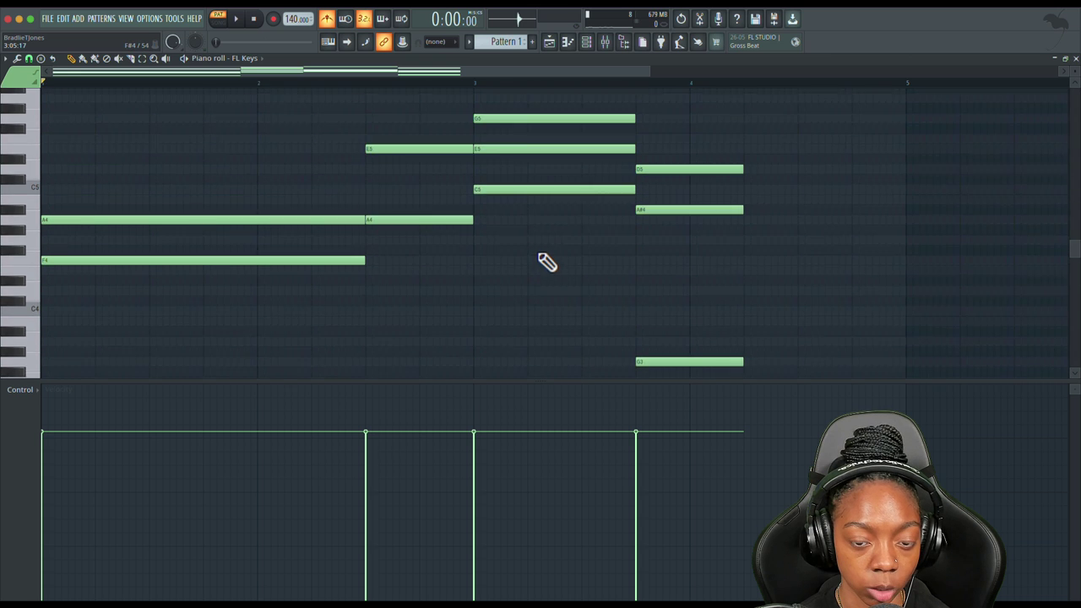
scroll(538, 304, down, 3)
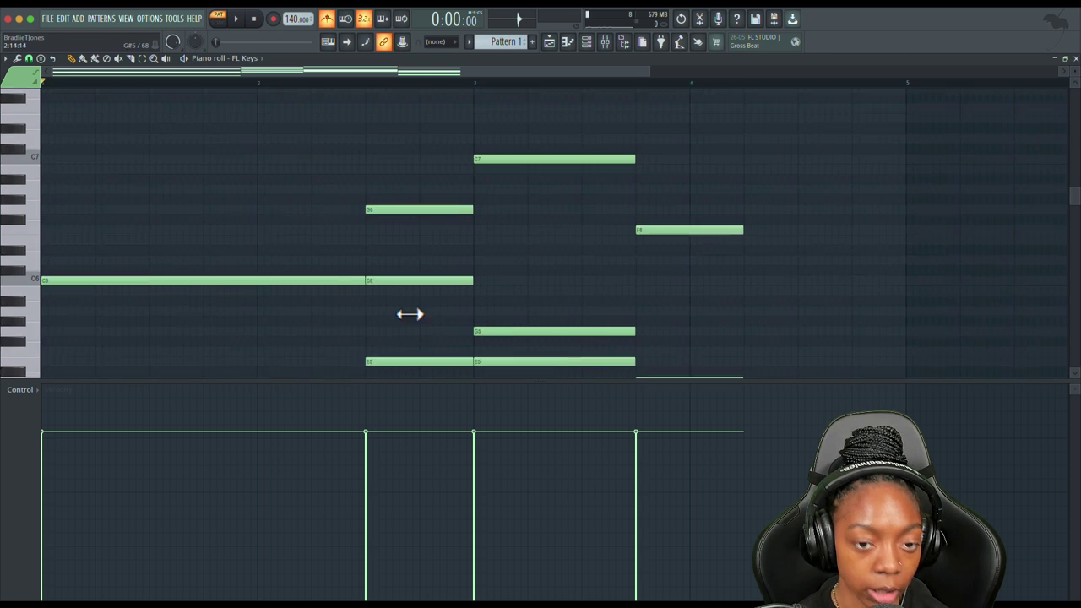
scroll(182, 257, up, 3)
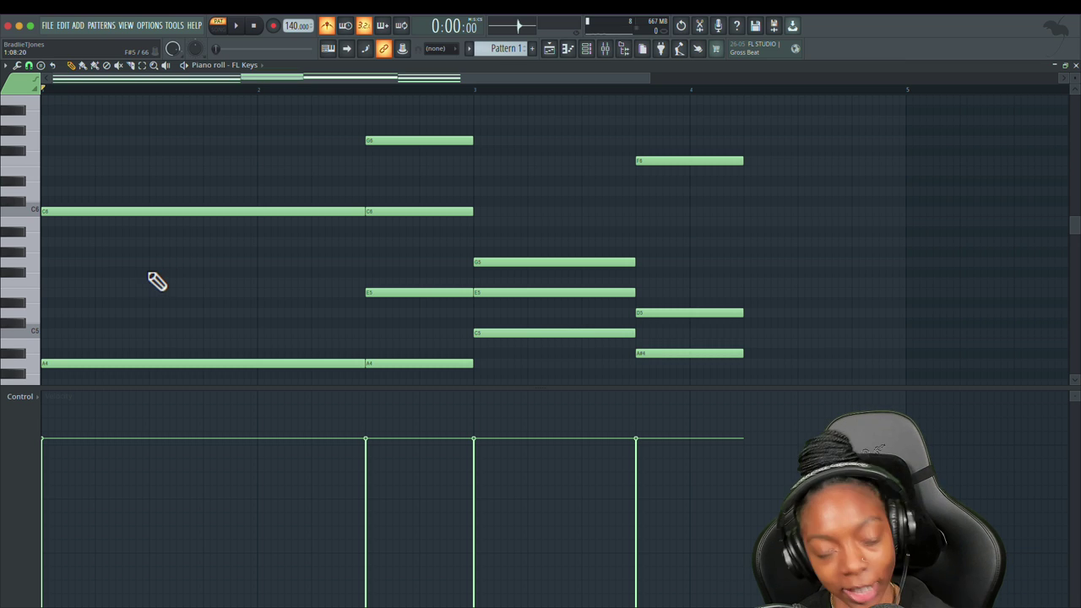
scroll(163, 253, down, 2)
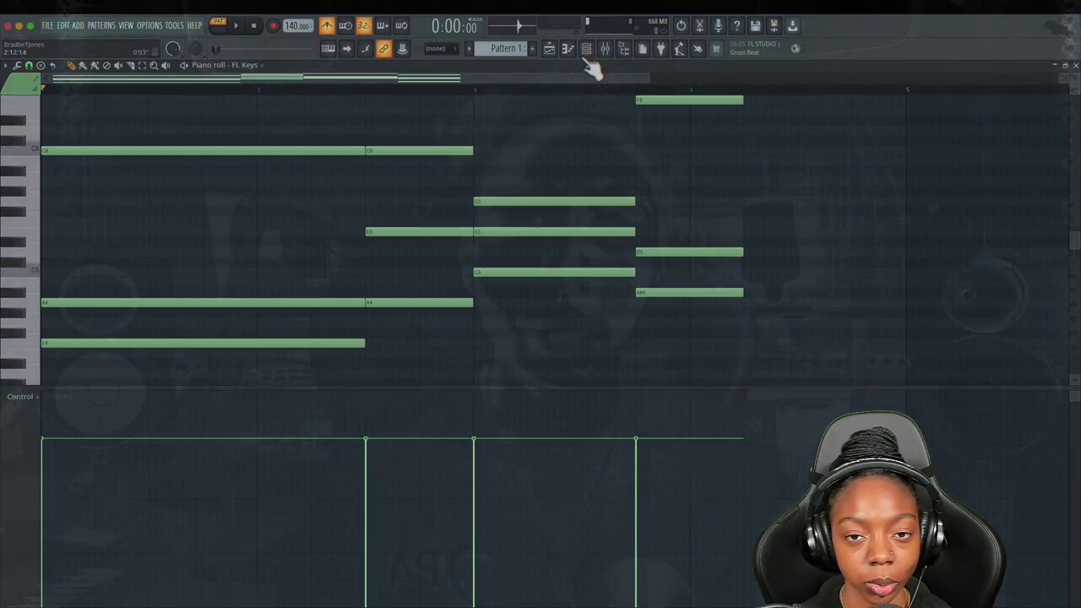